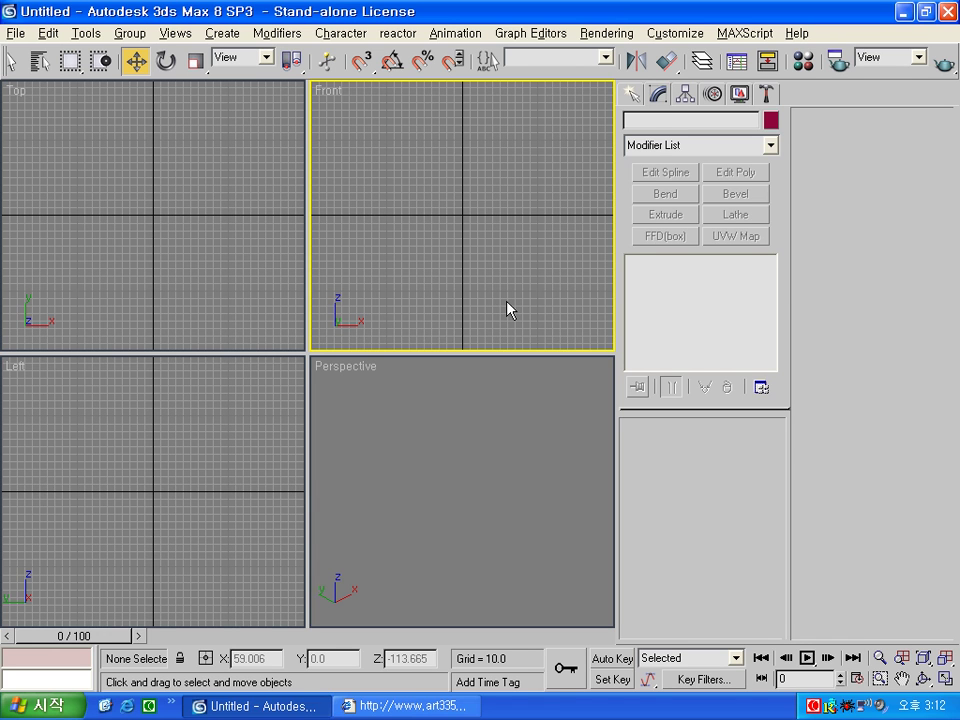
Step: Draw a standard-primitive cylinder in the Top viewport with radius 60 and height 190
left_click(632, 93)
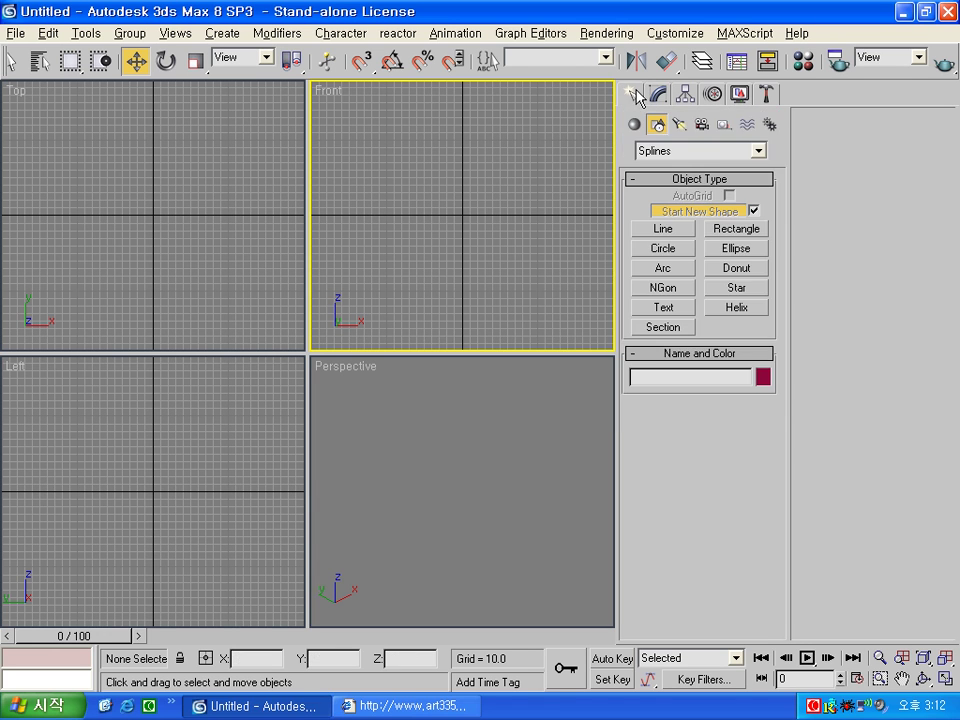
left_click(634, 125)
left_click(678, 252)
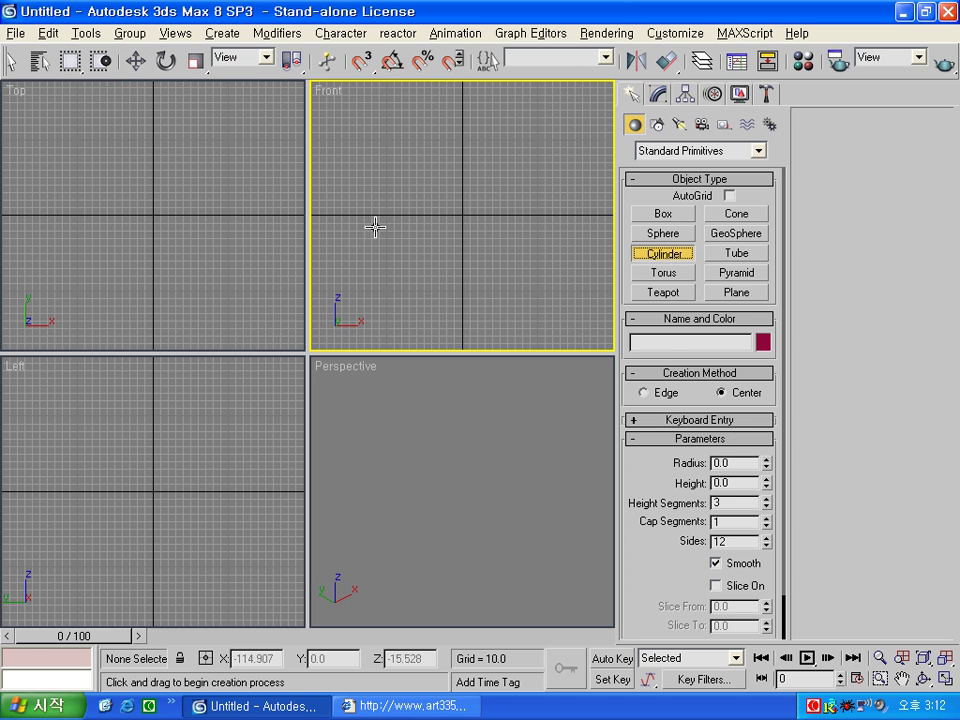
left_click_drag(153, 215, 172, 181)
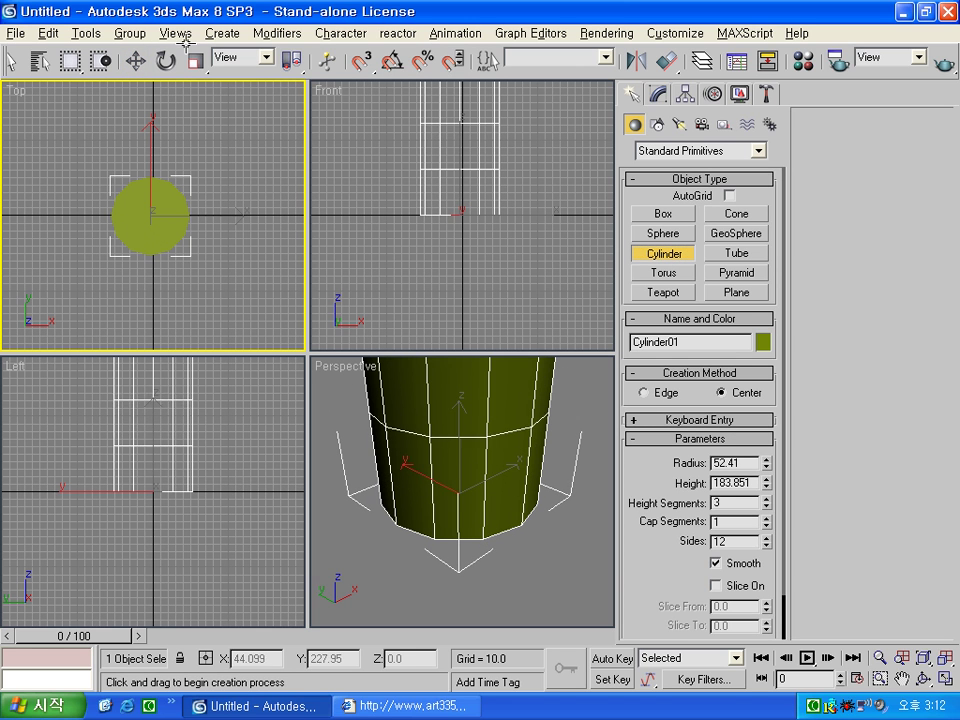
double_click(749, 460)
type("60")
key("Tab")
type("1")
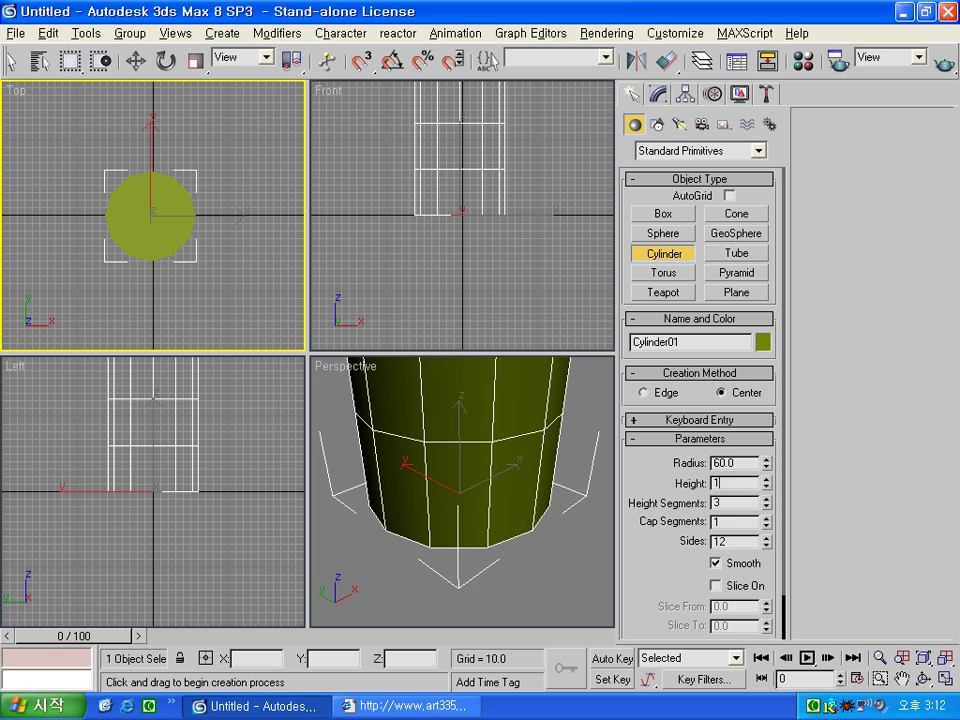
key("Tab")
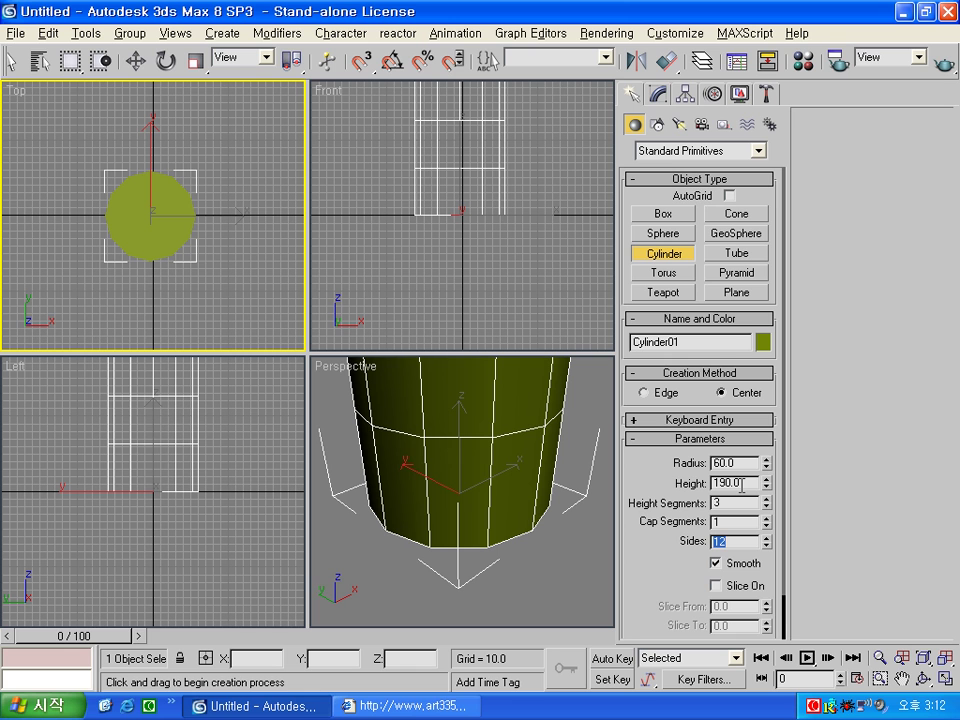
Step: Add an Edit Poly modifier to the cylinder and enter Polygon level
key("w")
left_click(655, 100)
left_click(735, 173)
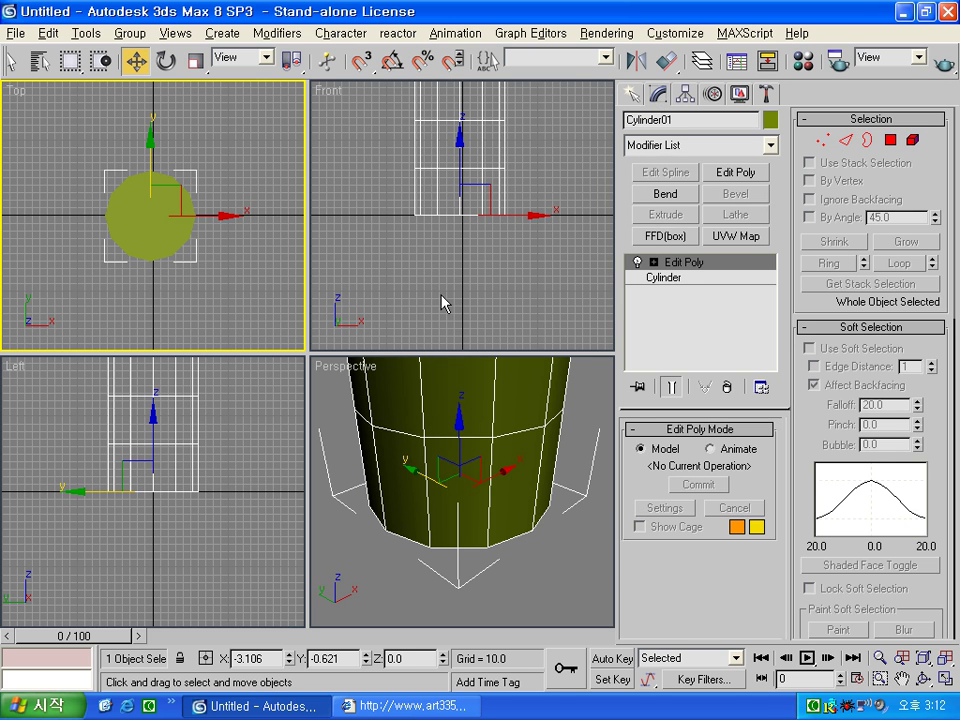
key("z")
left_click(890, 140)
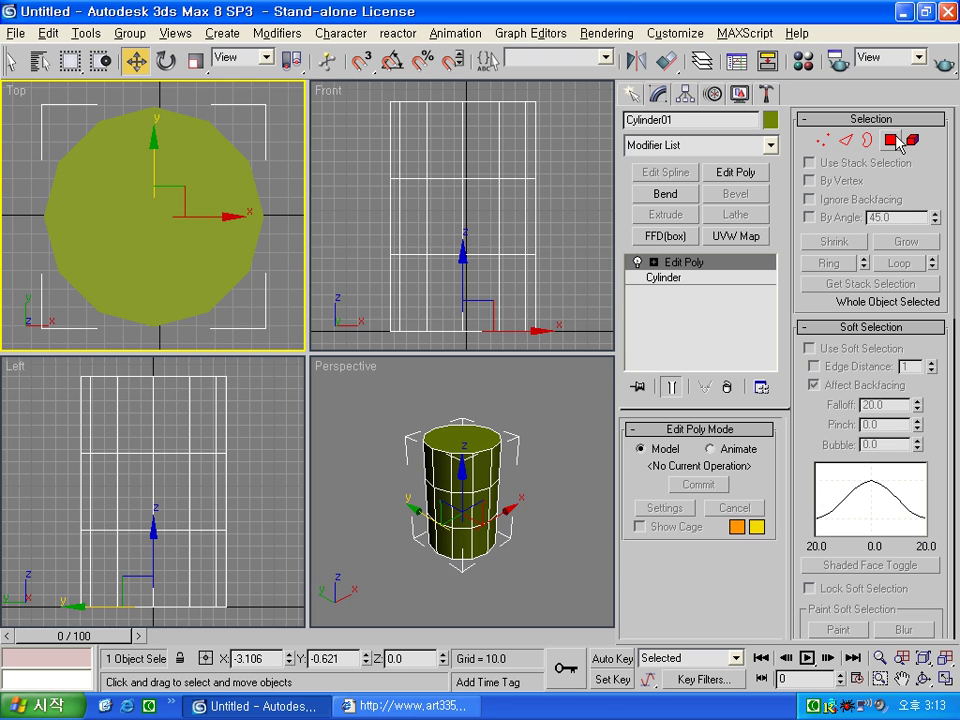
Step: Maximize the Perspective view and select the cylinder's top face
left_click(558, 446)
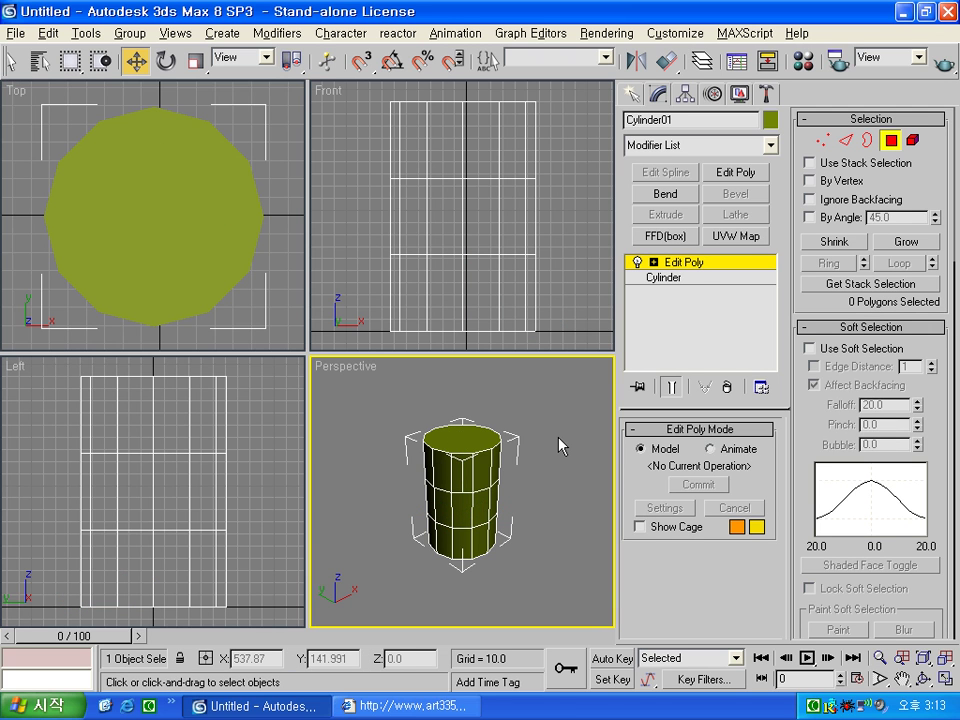
key("alt+w")
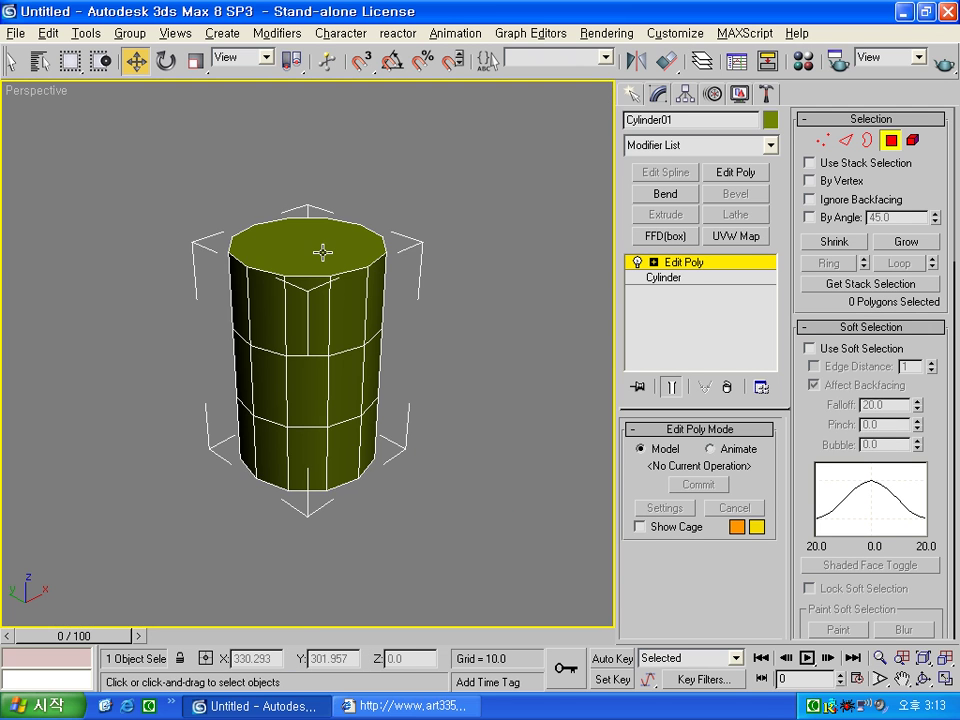
left_click(323, 253)
scroll(323, 253, "up", 2)
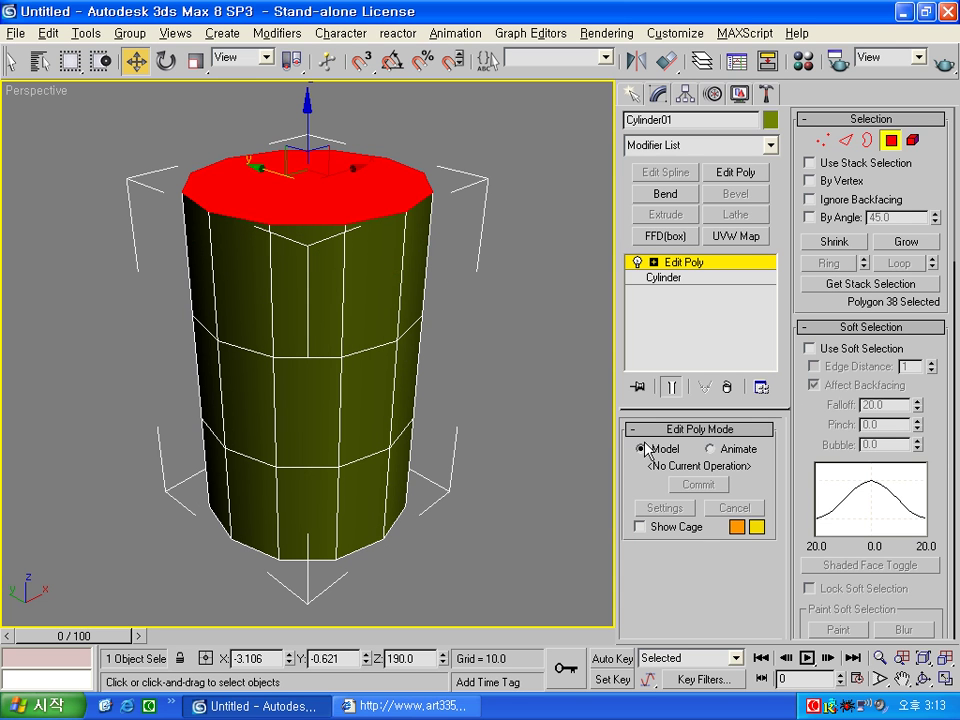
left_click_drag(945, 422, 945, 161)
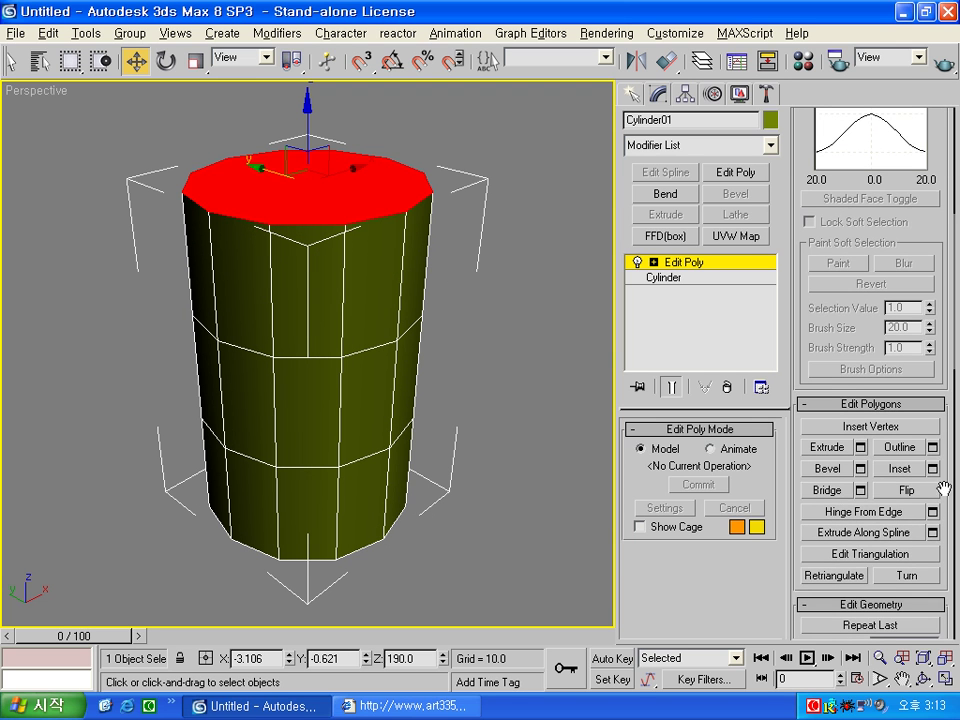
Step: Inset the top face by 10, then extrude it -175 to hollow the cup
left_click(932, 468)
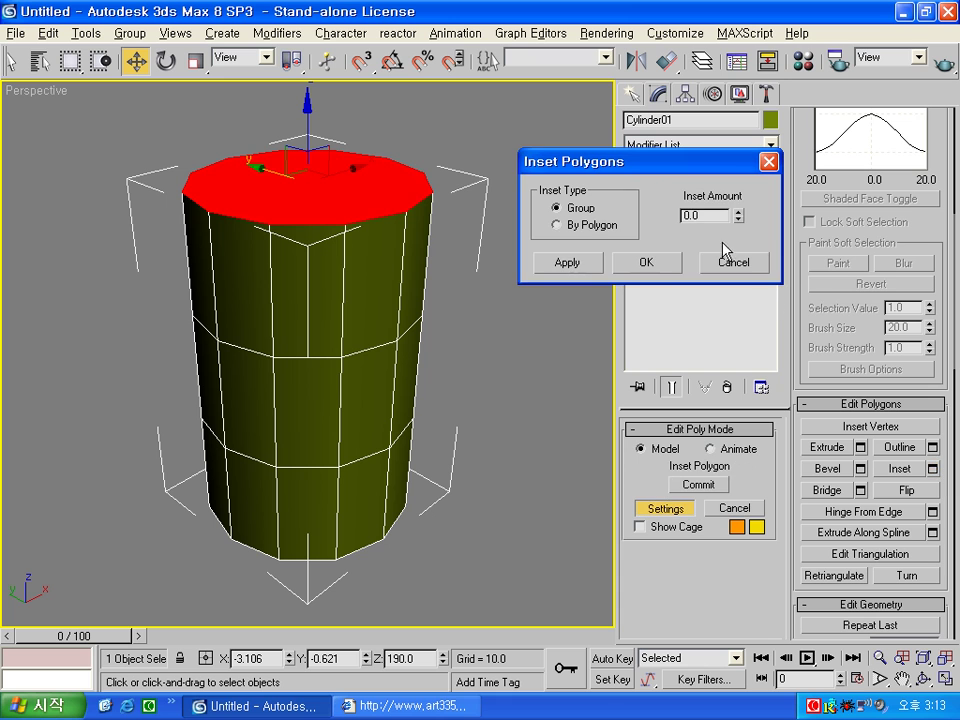
double_click(700, 214)
type("10")
left_click(646, 263)
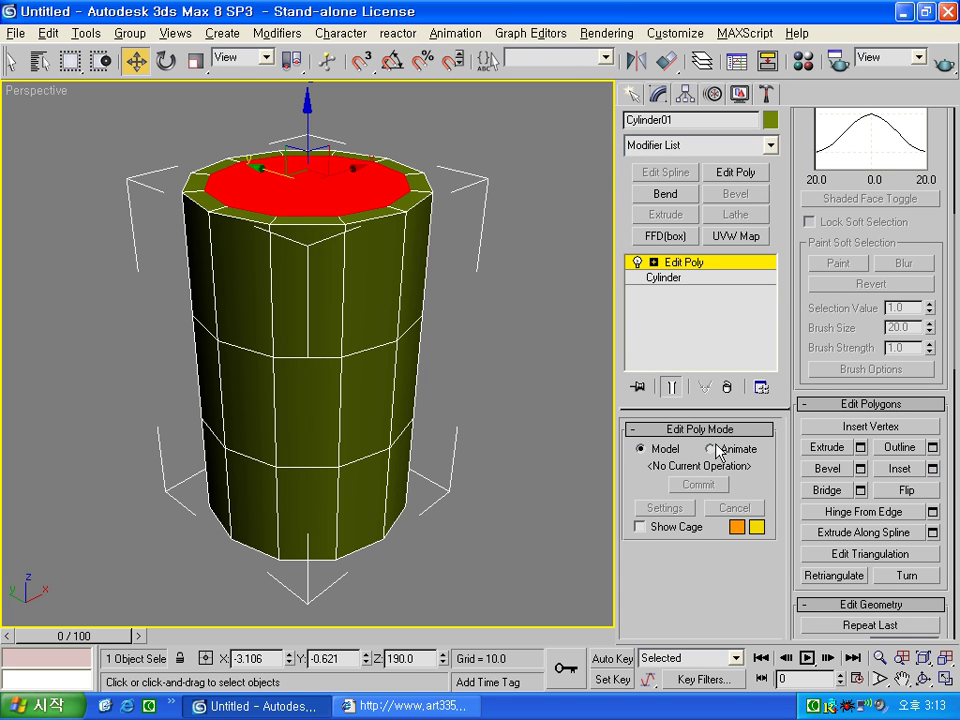
left_click(859, 447)
type("-175")
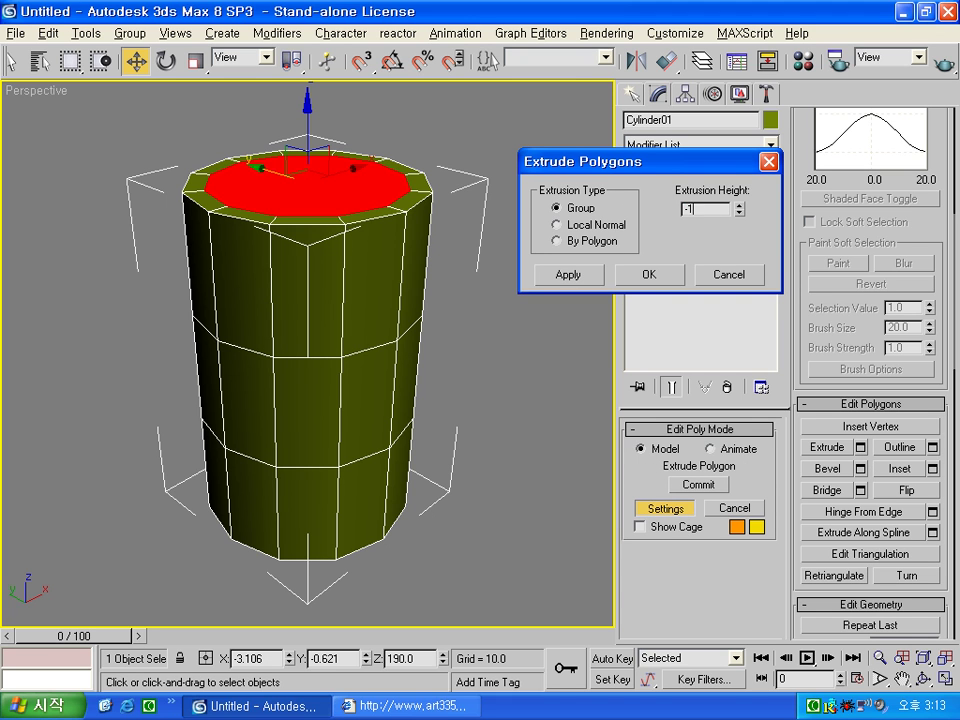
left_click(648, 275)
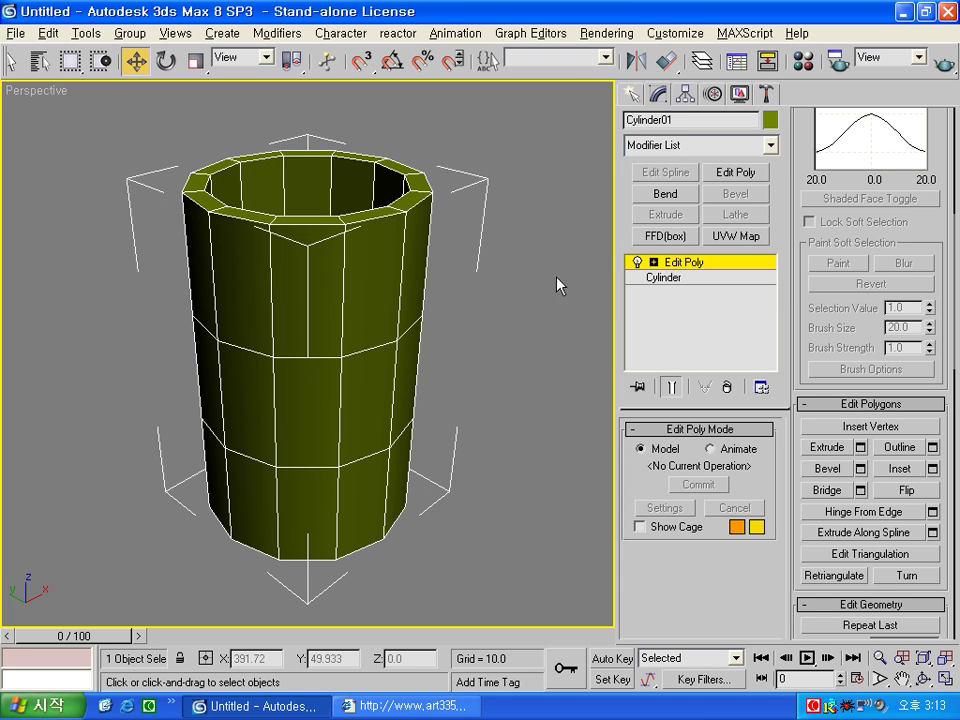
Step: At Edge level, loop-select the outer rim edge loop
left_click(654, 262)
middle_click_drag(420, 259, 369, 542, "alt")
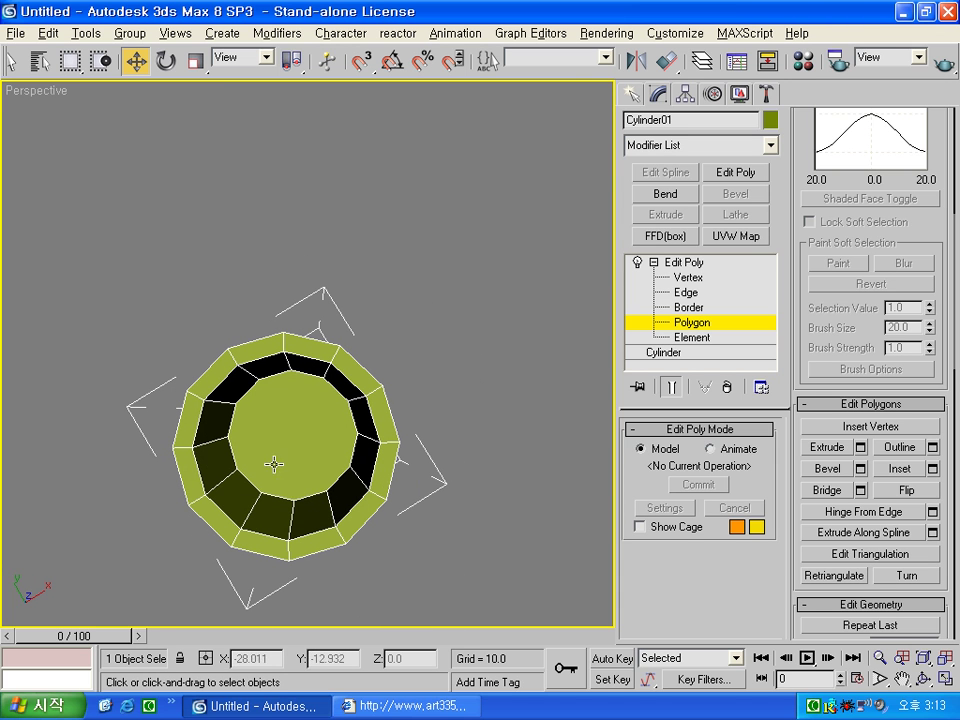
middle_click_drag(244, 397, 440, 315, "alt")
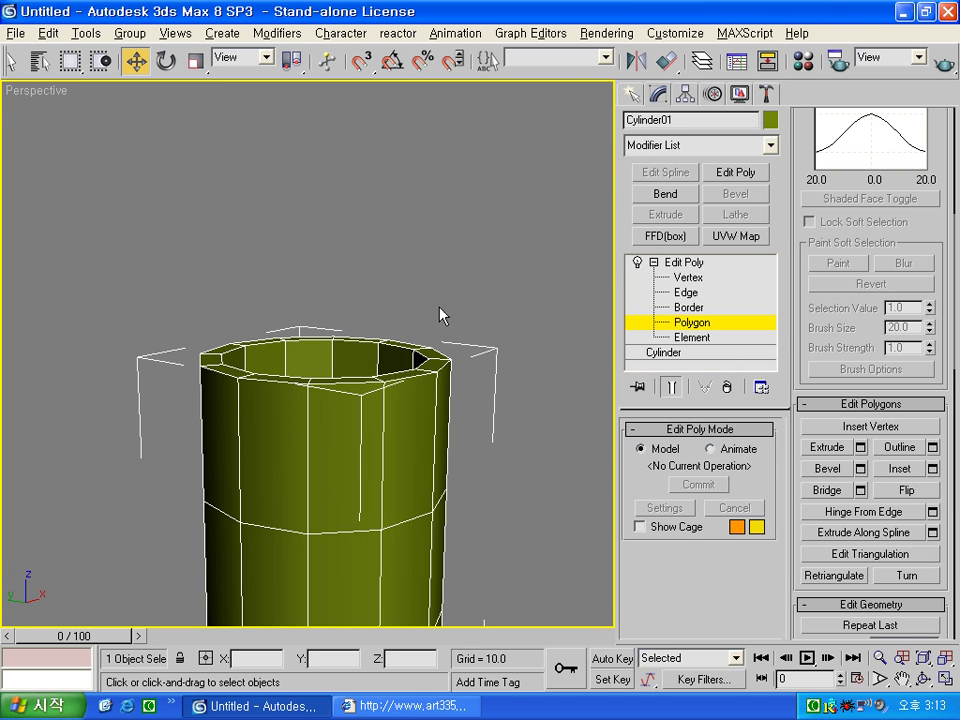
left_click(688, 292)
left_click(428, 384)
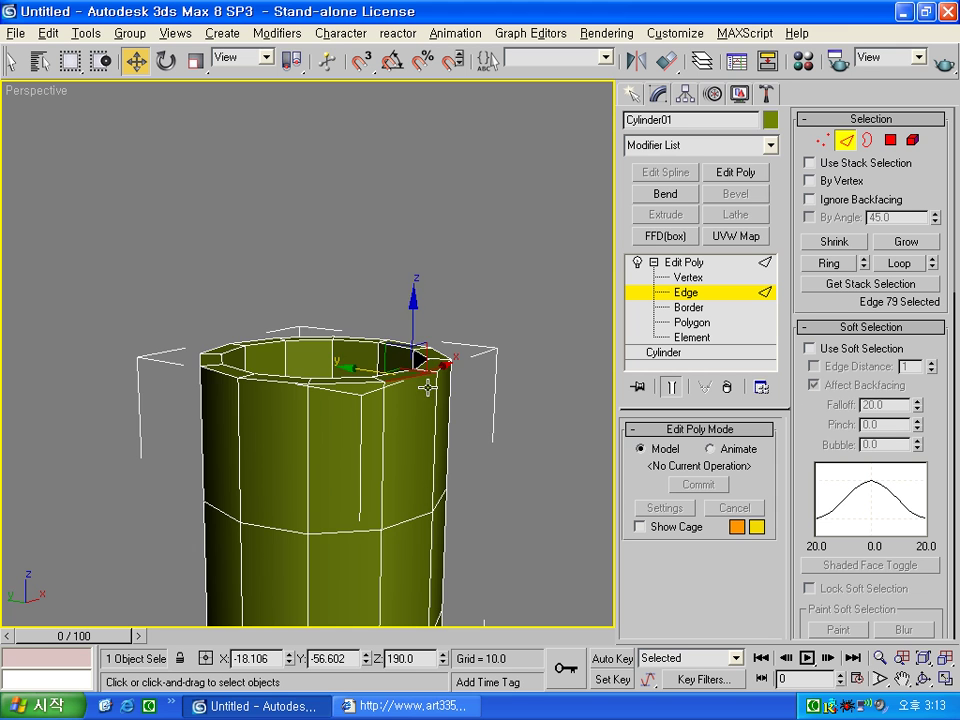
scroll(410, 397, "down", 2)
middle_click_drag(410, 397, 352, 440, "alt")
scroll(352, 440, "up", 2)
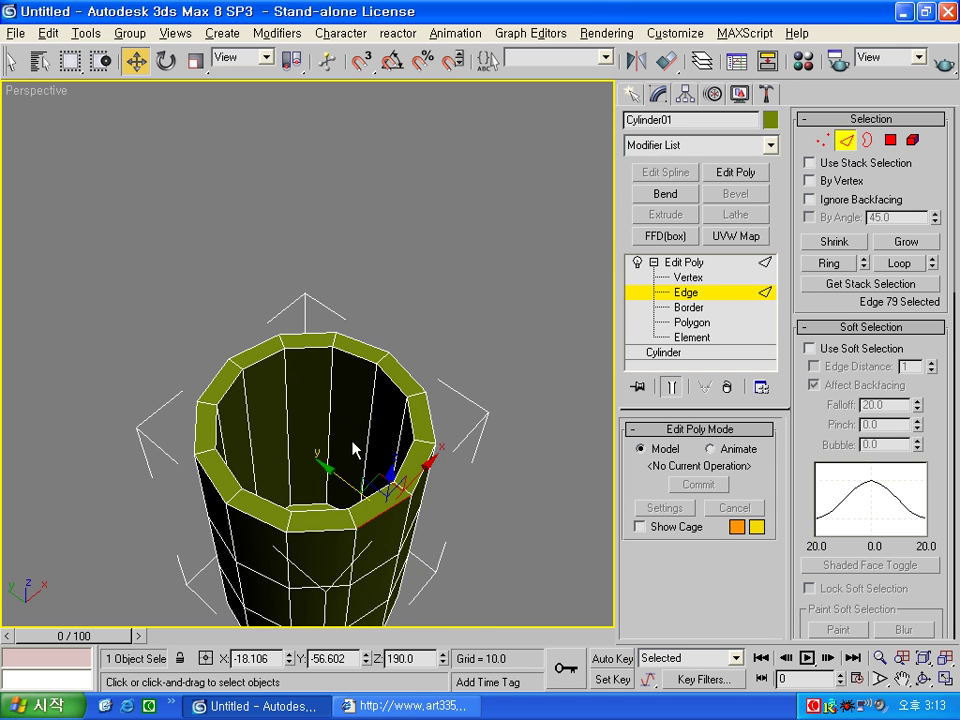
scroll(348, 311, "up", 2)
scroll(348, 311, "up", 2)
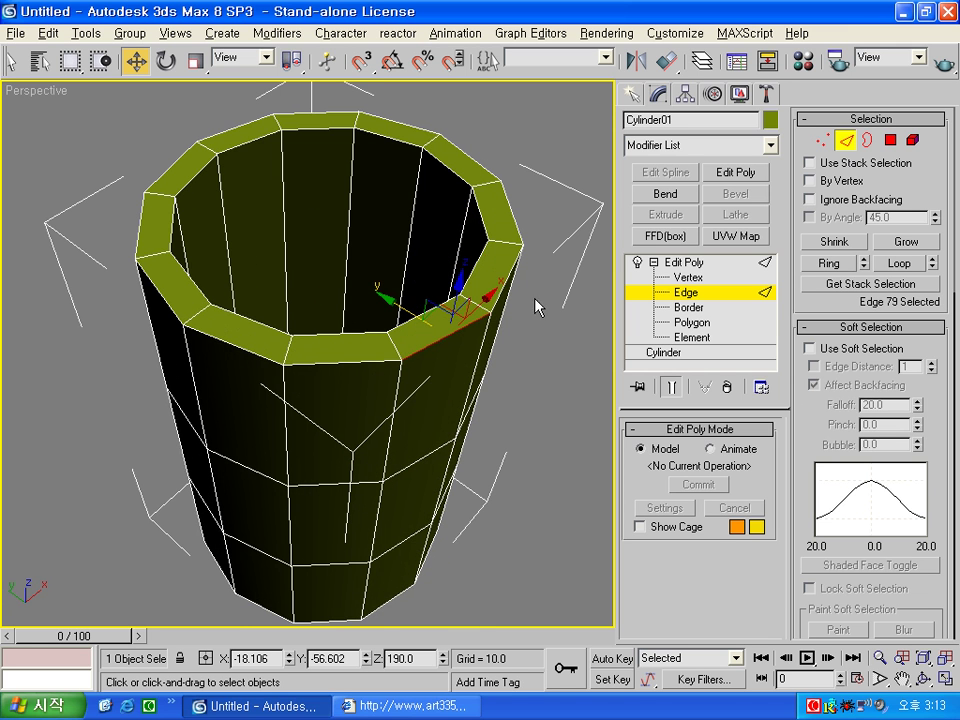
left_click(893, 263)
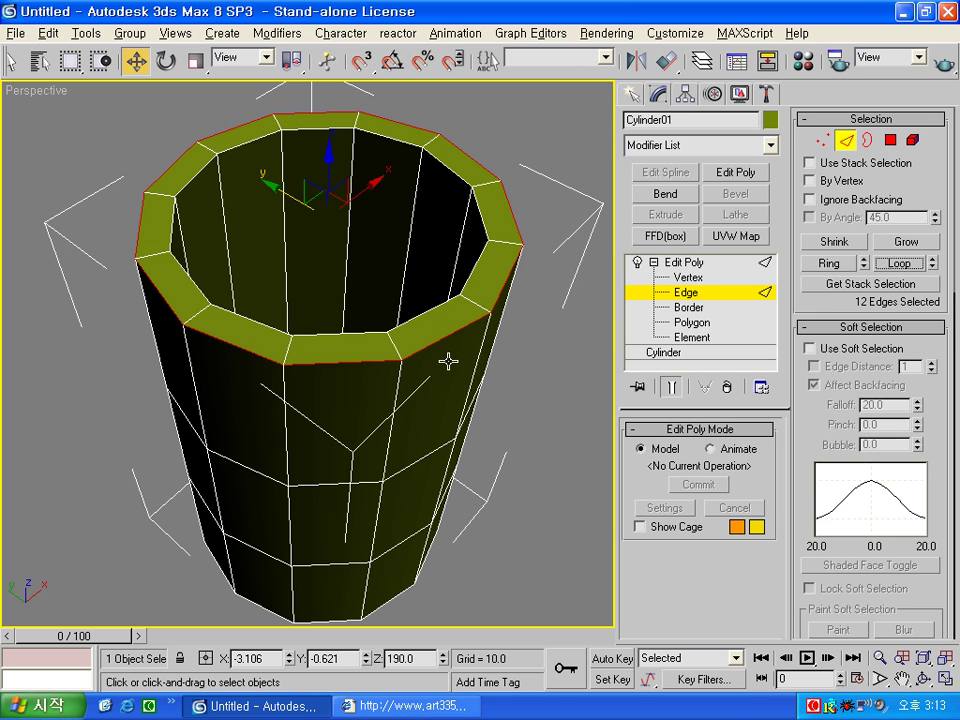
Step: Chamfer the outer rim loop by 2
left_click_drag(810, 471, 889, 90)
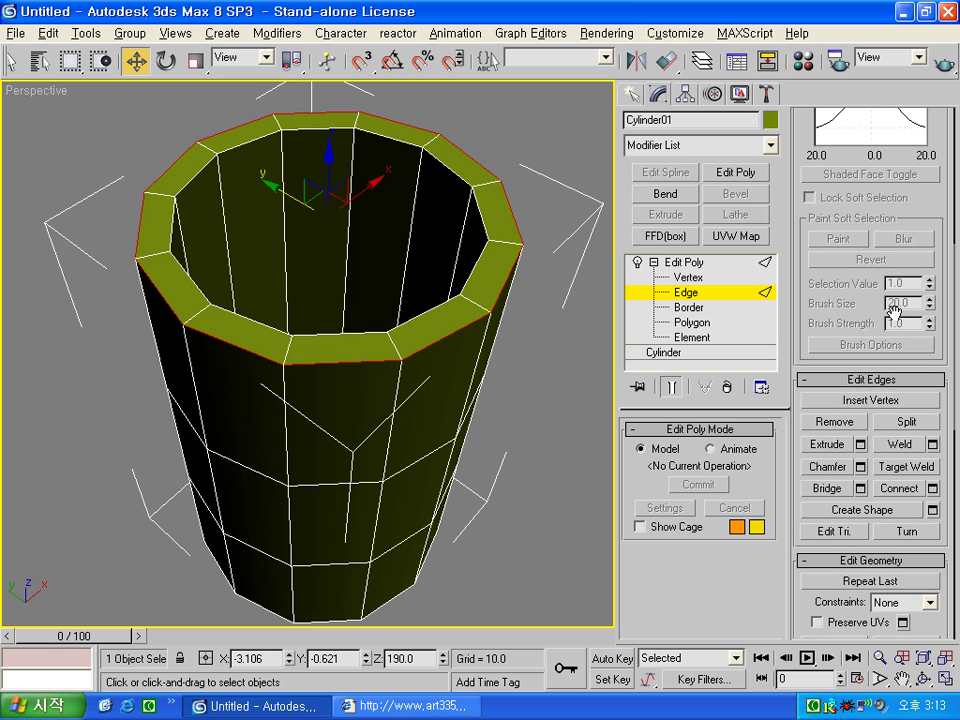
left_click(859, 467)
double_click(576, 210)
type("2")
key("Return")
left_click(644, 242)
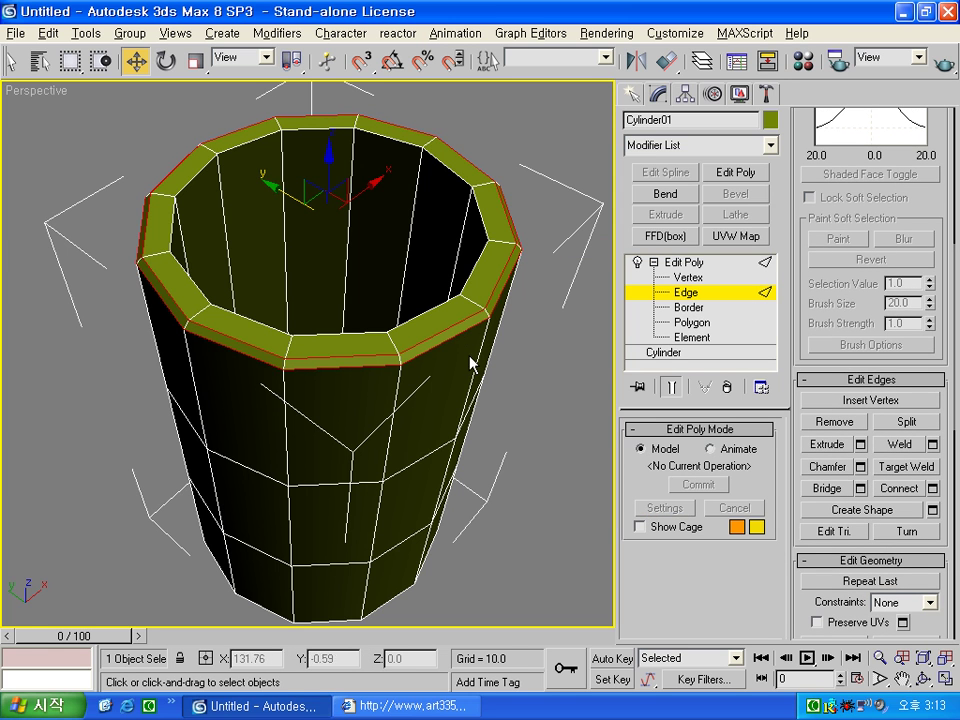
Step: Loop-select the inner rim and chamfer it by 3
left_click(414, 314)
scroll(905, 215, "up", 5)
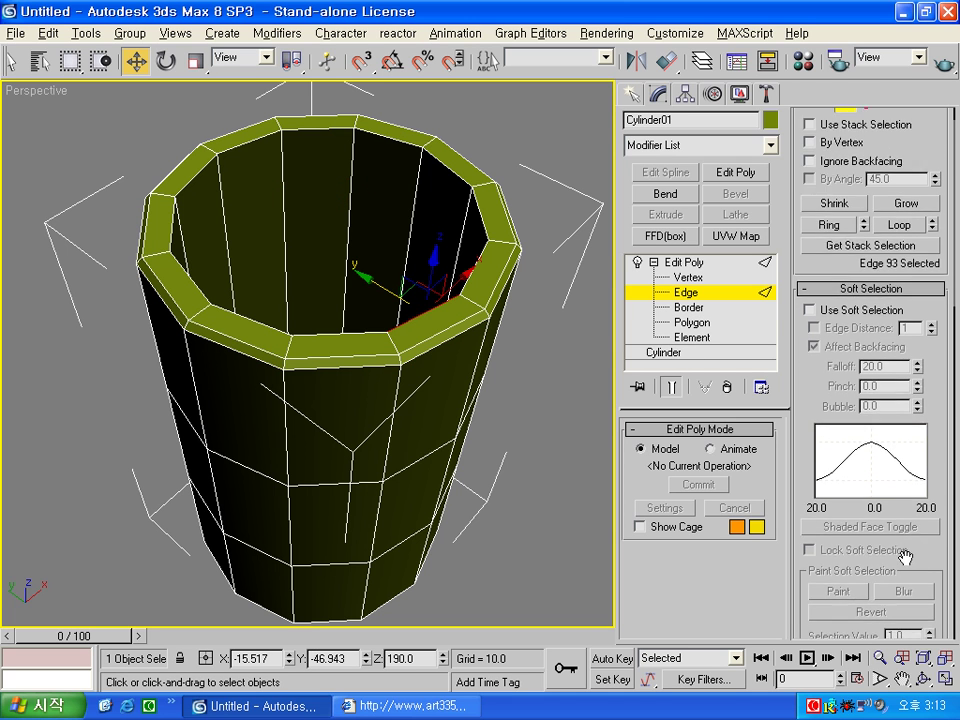
left_click(903, 244)
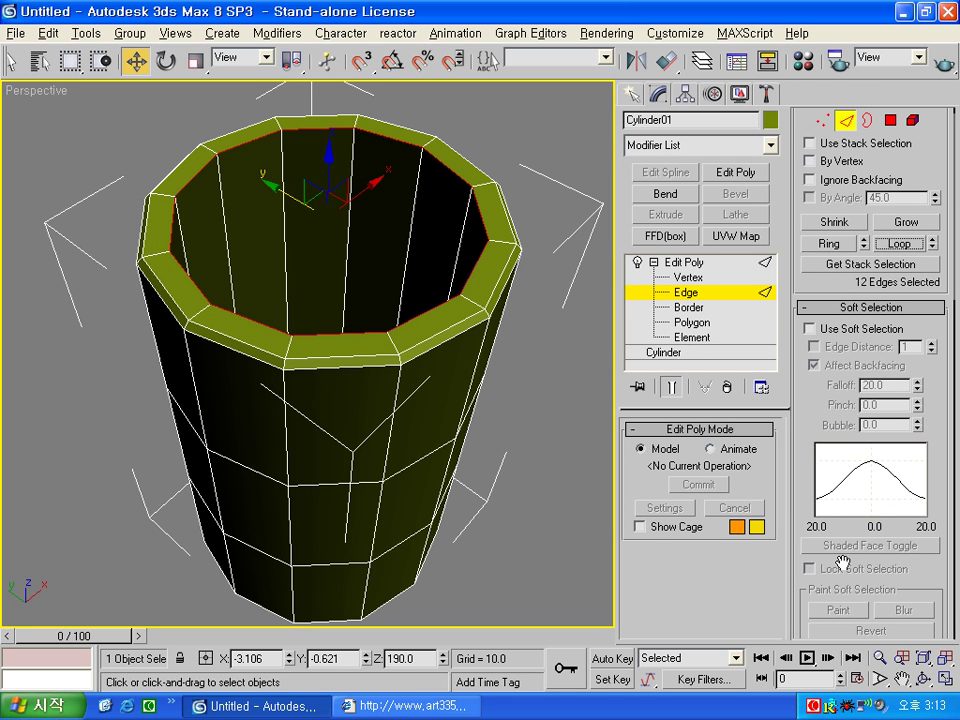
scroll(948, 393, "down", 5)
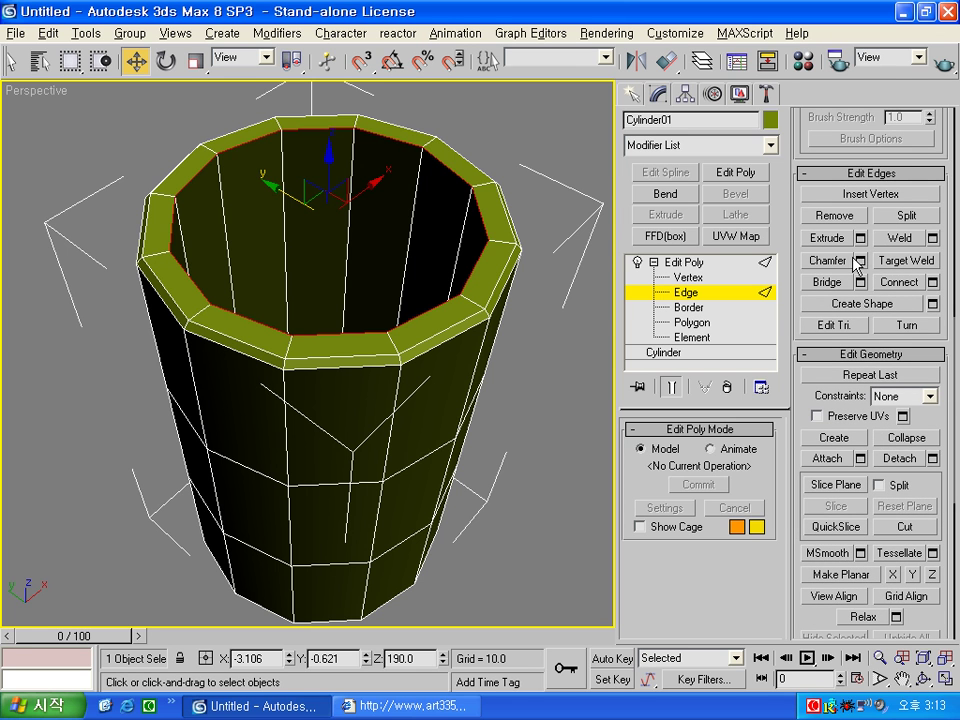
left_click(858, 261)
type("3")
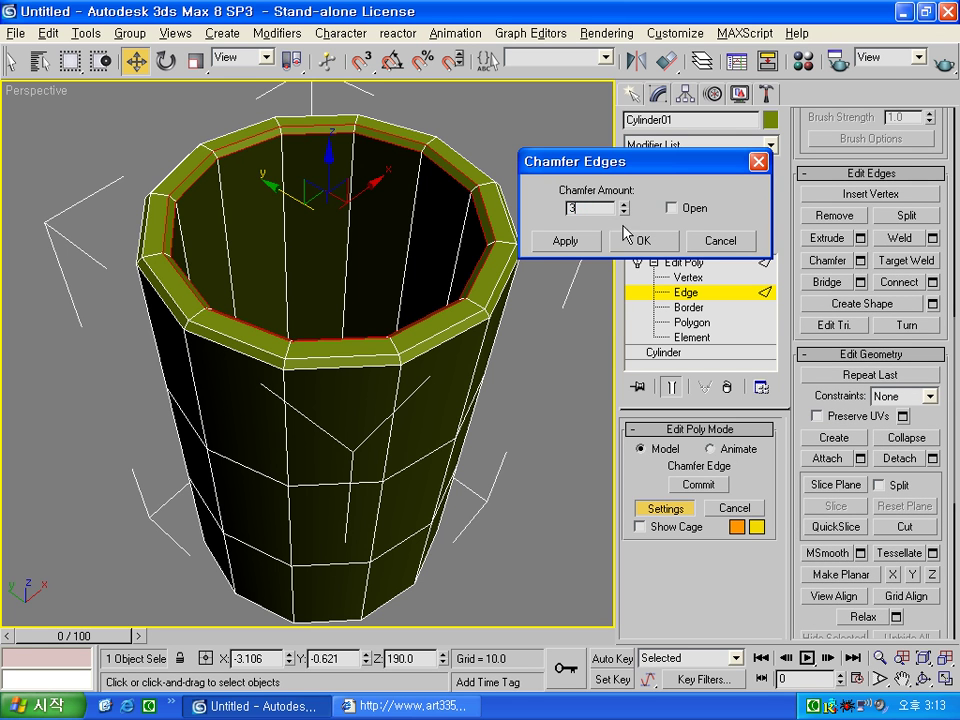
left_click(632, 240)
mouse_move(392, 342)
middle_mouse_down("alt")
mouse_move(472, 380)
mouse_move(471, 253)
middle_mouse_up("alt")
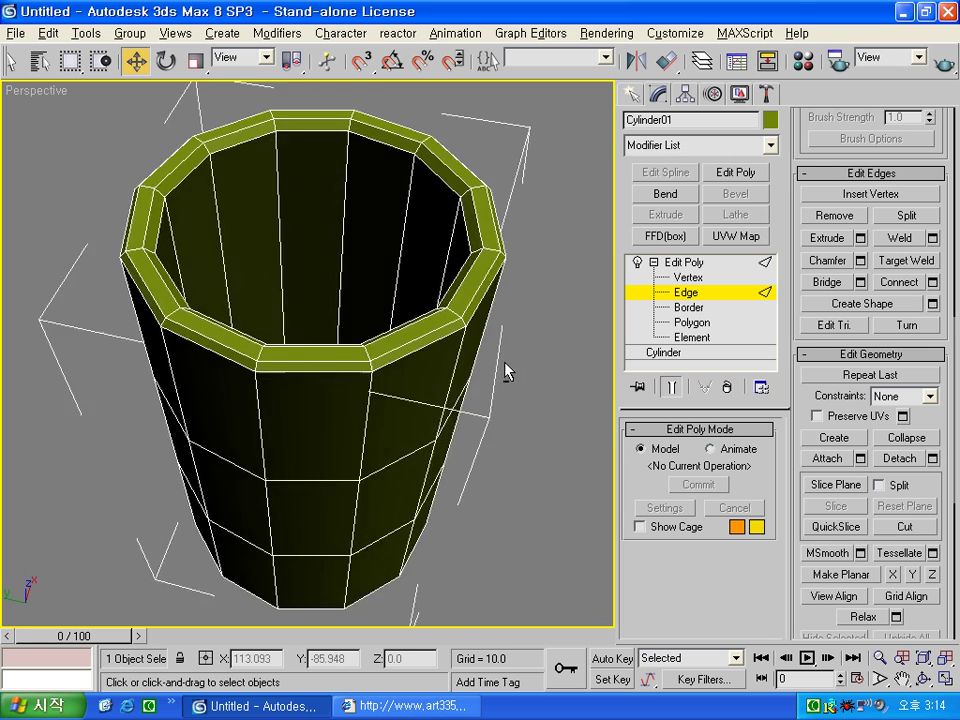
mouse_move(446, 429)
middle_mouse_down("alt")
mouse_move(440, 485)
mouse_move(456, 377)
middle_mouse_up("alt")
Step: Return to Polygon level and select the cylinder's bottom cap
scroll(395, 503, "down", 3)
scroll(455, 453, "up", 3)
scroll(455, 453, "down", 3)
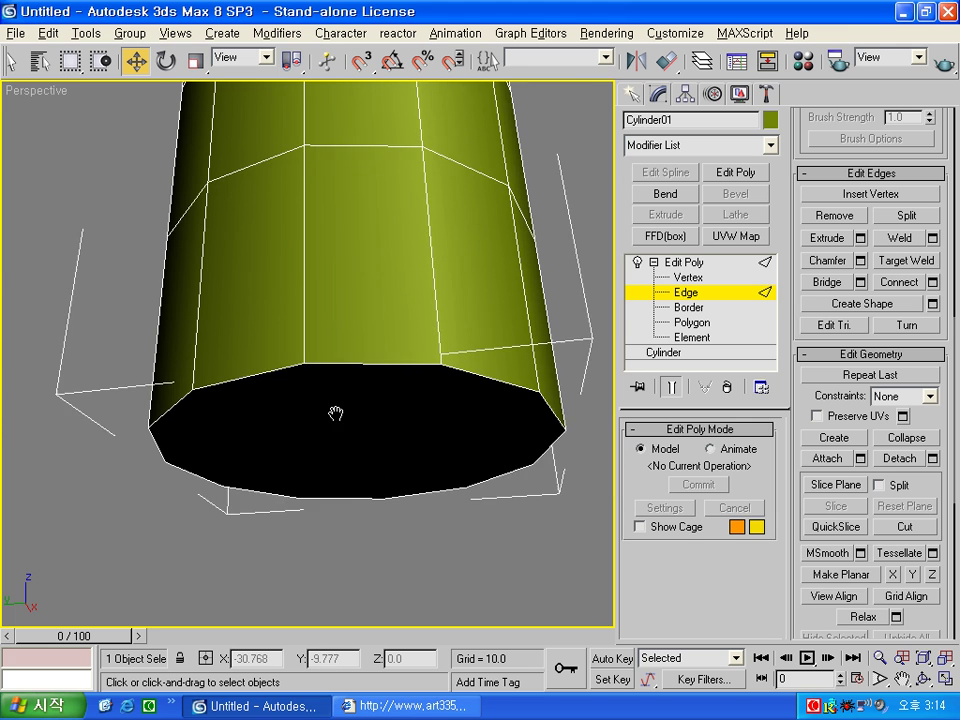
left_click(687, 324)
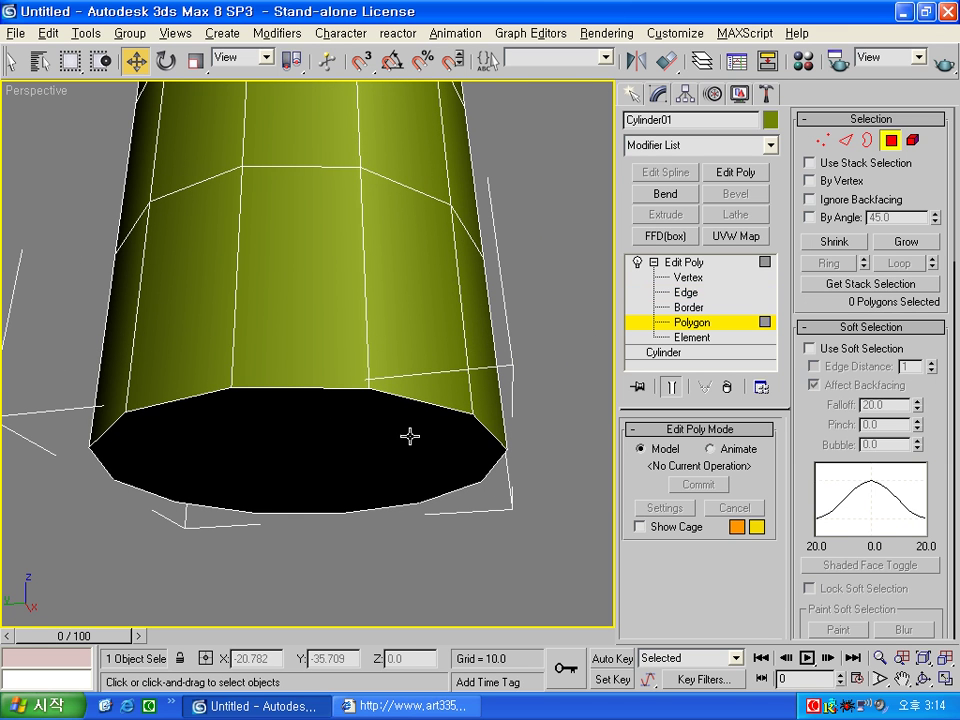
middle_click_drag(409, 437, 407, 366, "alt")
left_click(362, 317)
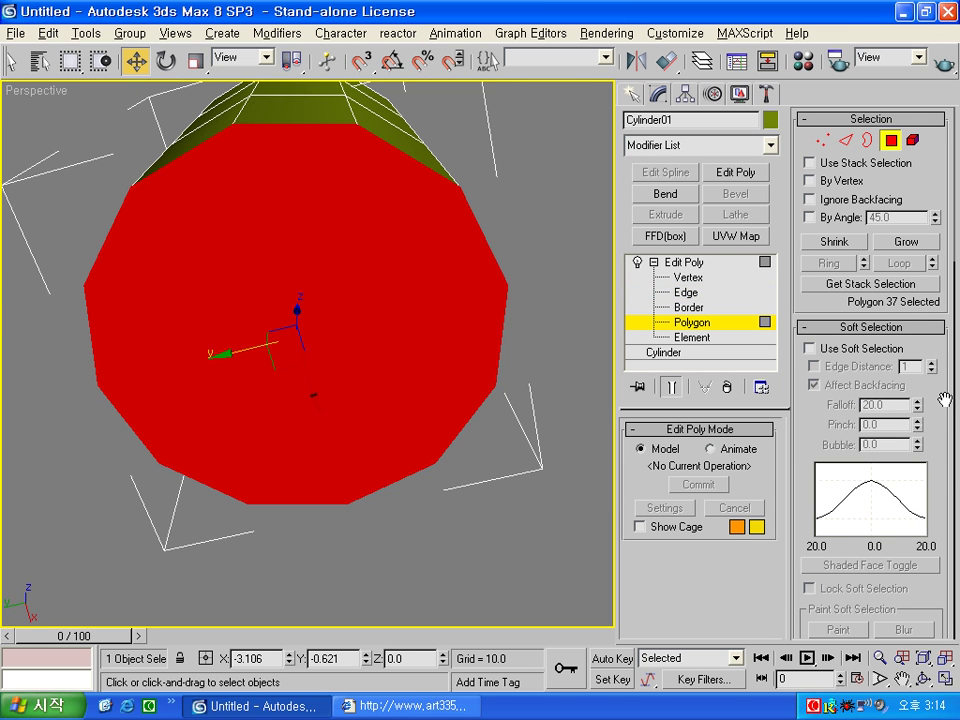
scroll(945, 399, "down", 3)
scroll(945, 399, "down", 2)
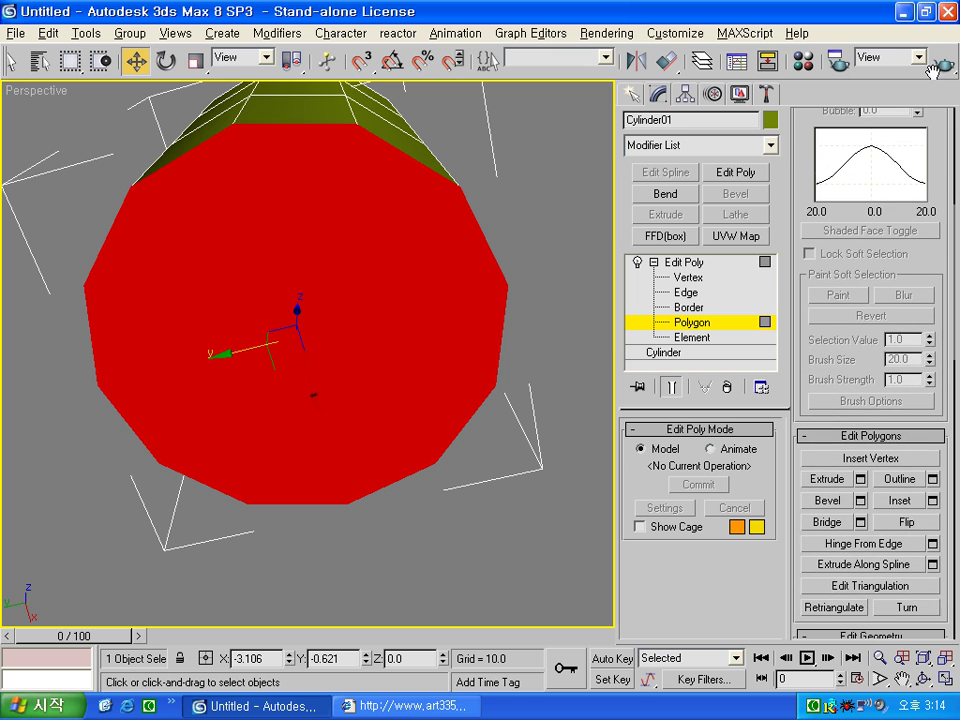
Step: Inset the bottom cap by 30 and extrude it -5 to recess the base
left_click(933, 500)
double_click(708, 215)
type("30")
left_click(636, 263)
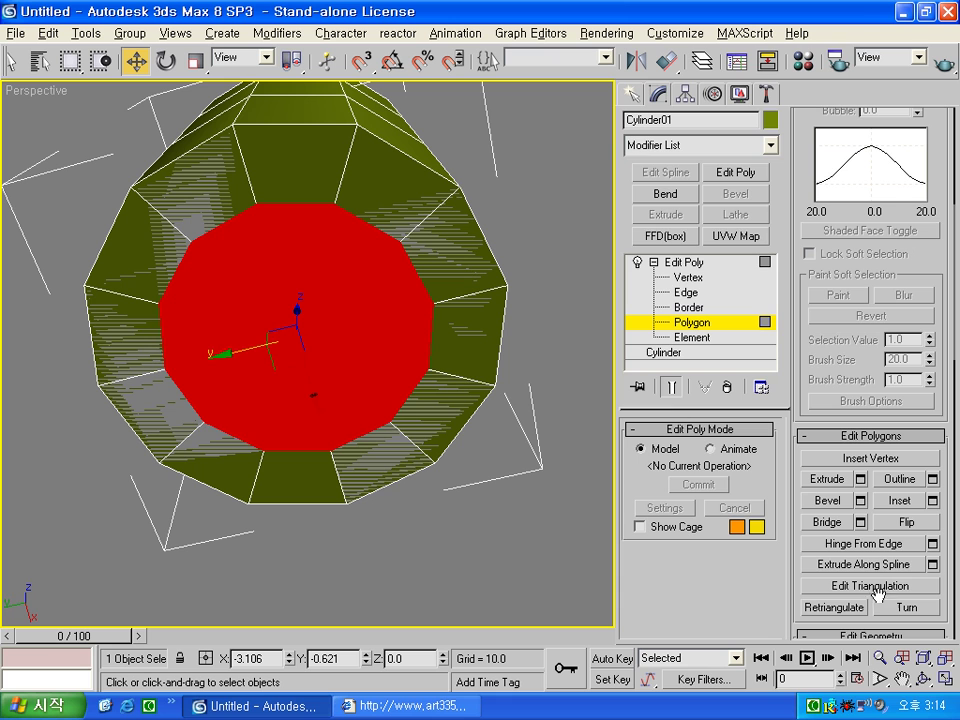
left_click(860, 479)
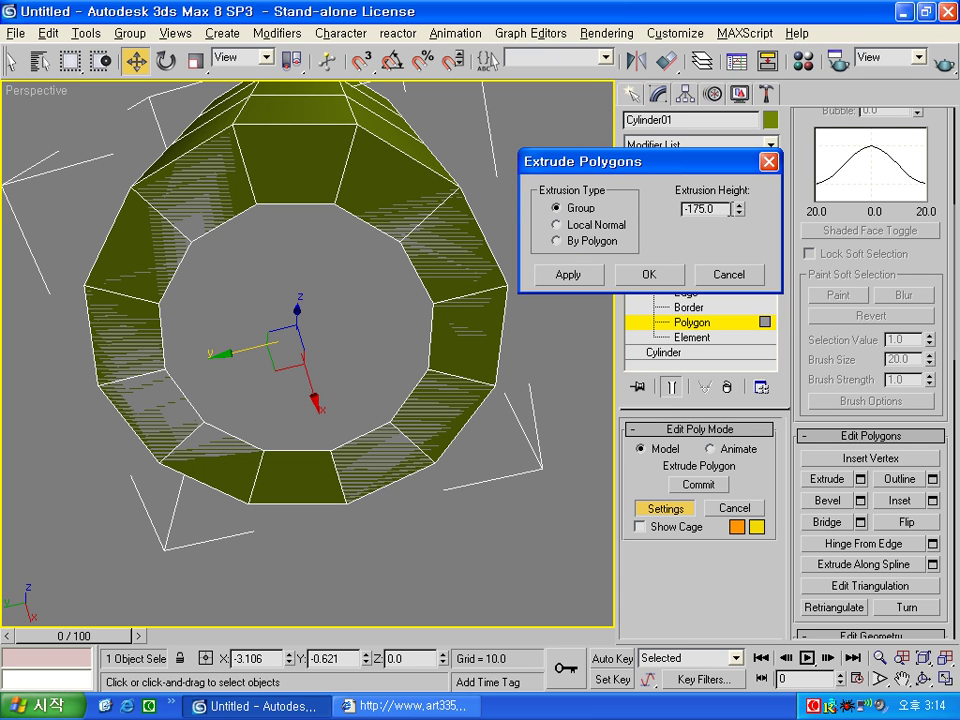
type("-5")
left_click(648, 276)
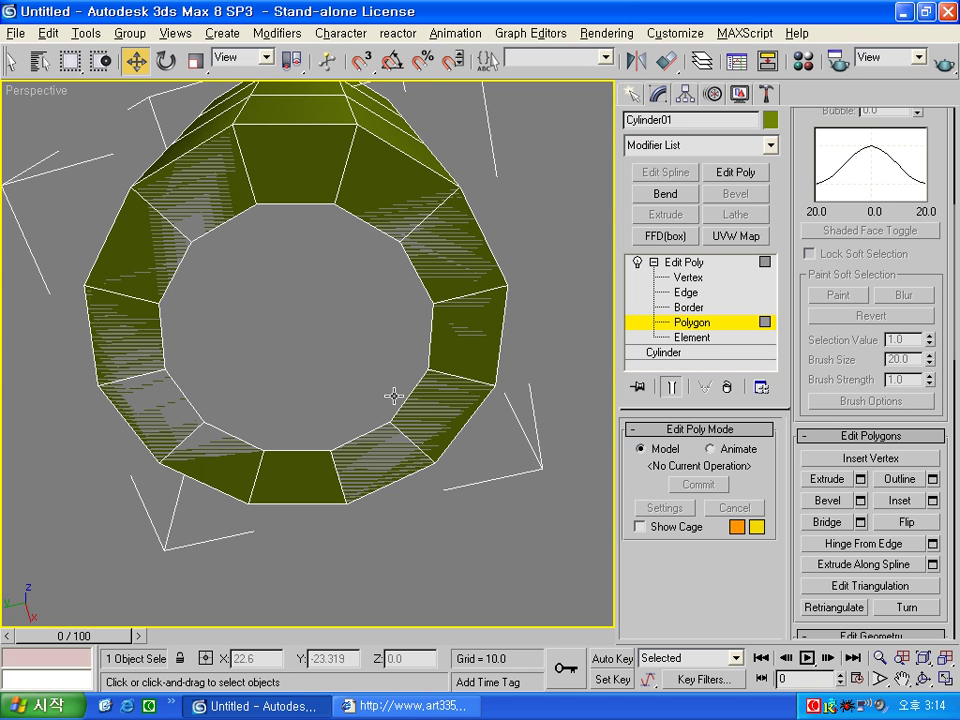
middle_click_drag(392, 394, 397, 456, "alt")
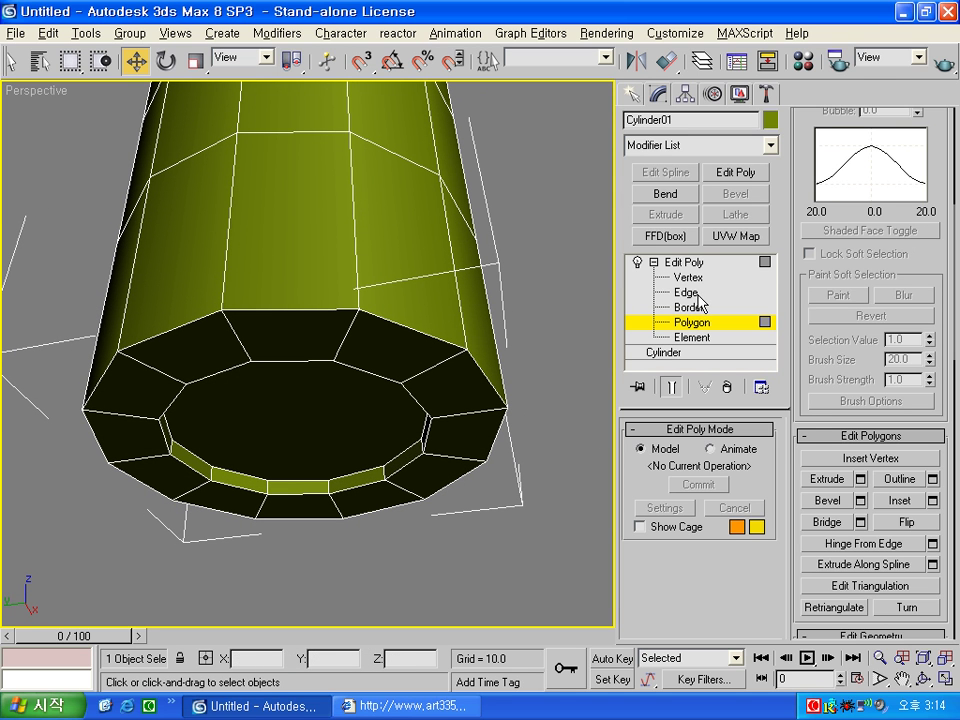
Step: Loop-select the outer bottom rim edges and chamfer them
left_click(698, 295)
left_click(491, 446)
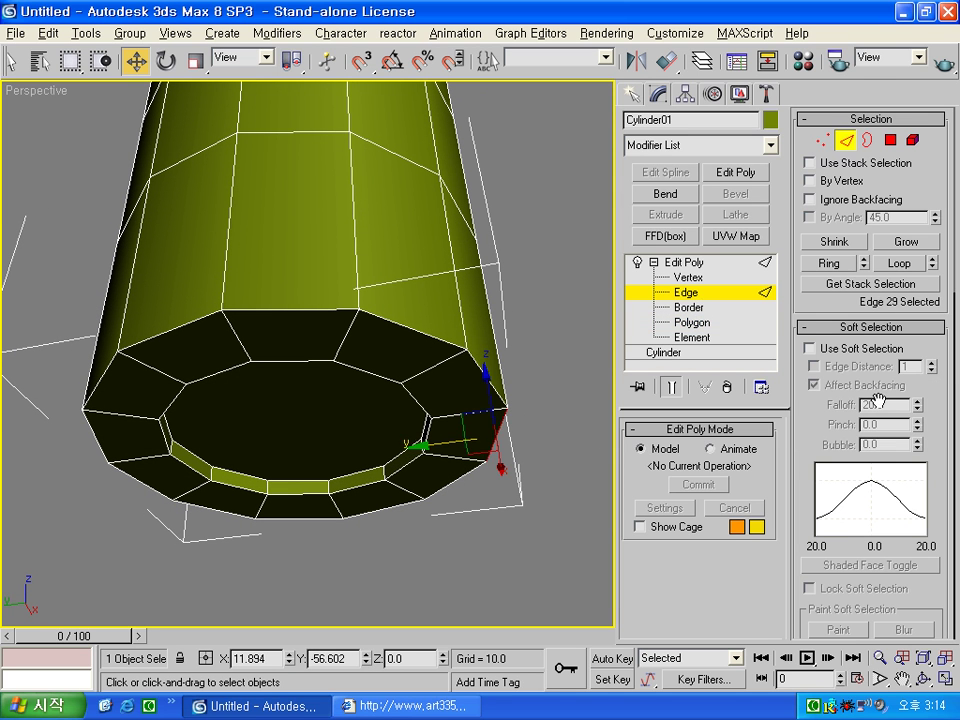
left_click(899, 263)
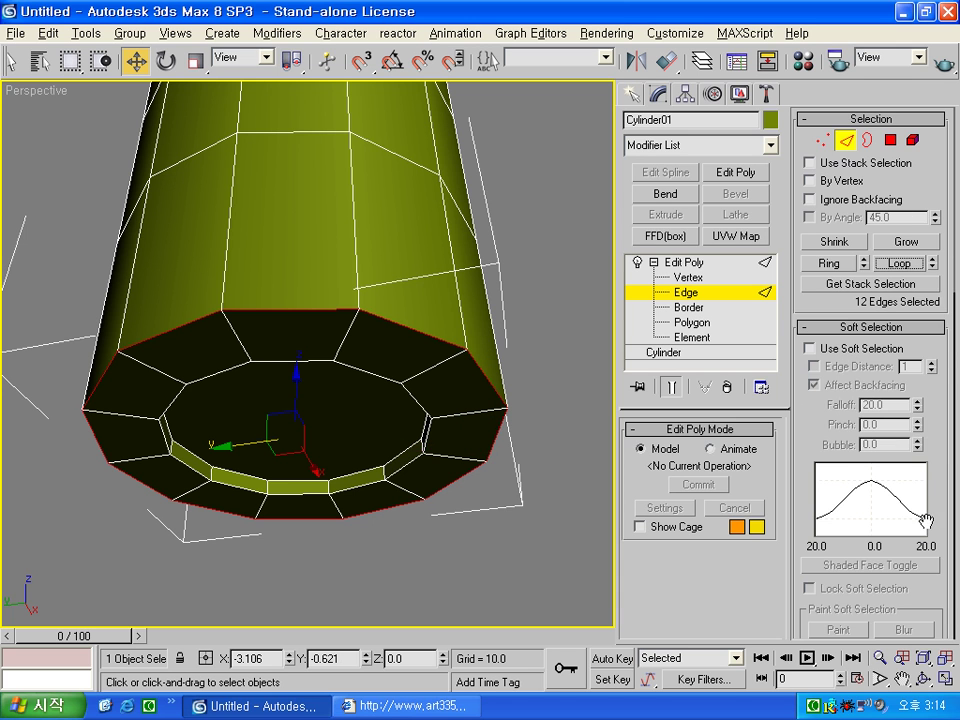
scroll(926, 519, "down", 5)
left_click(860, 371)
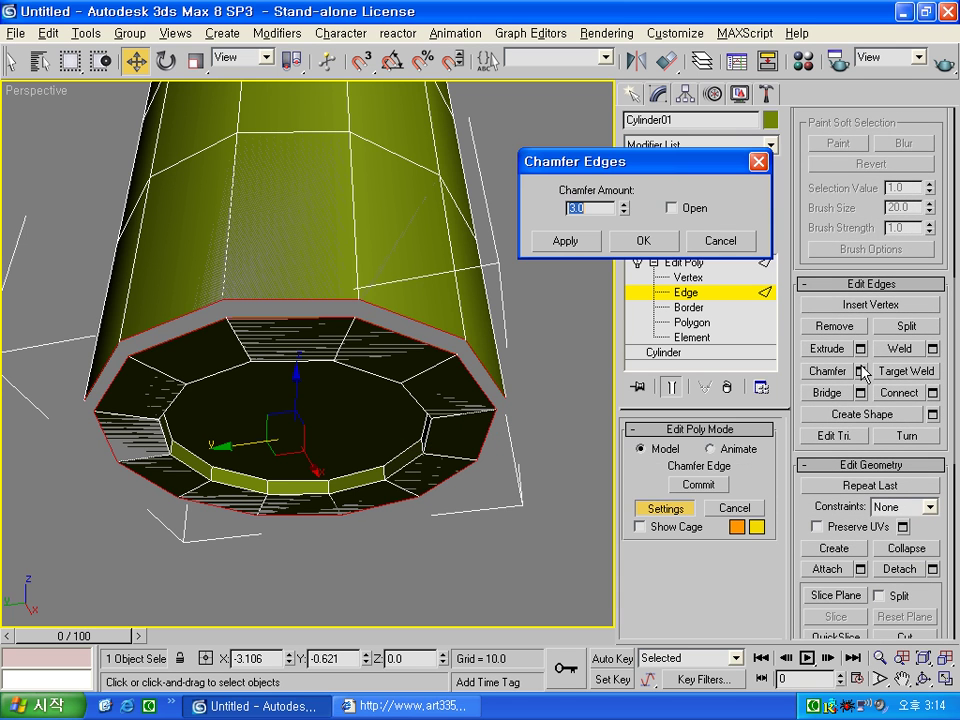
left_click(643, 242)
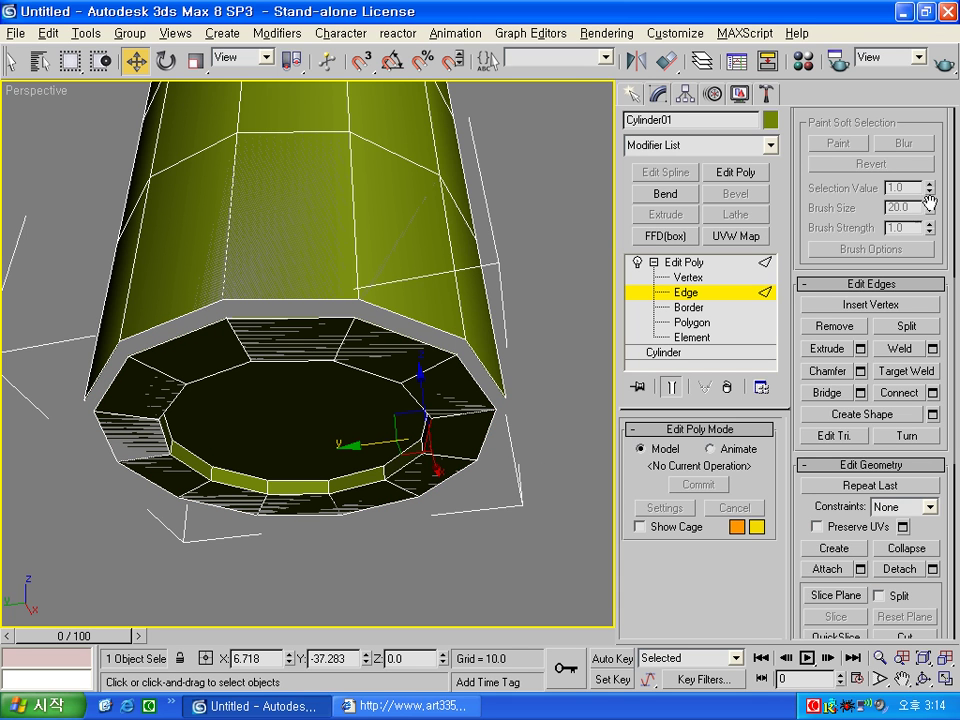
Step: Loop-select the inner recess rim and chamfer it with amount 6
left_click_drag(952, 170, 896, 578)
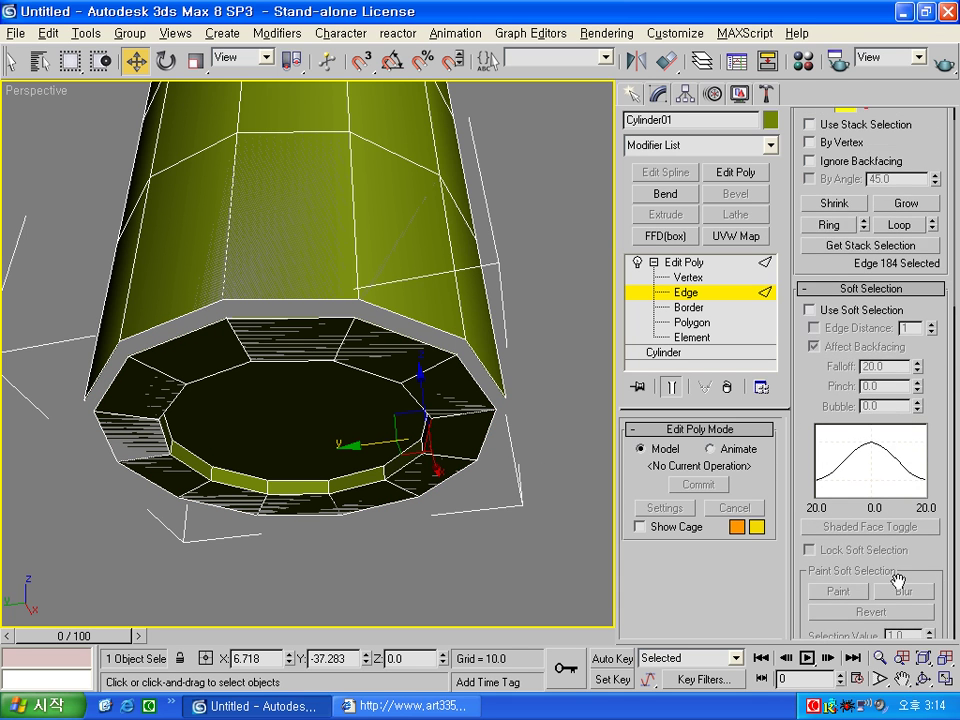
left_click(915, 224)
scroll(949, 484, "down", 5)
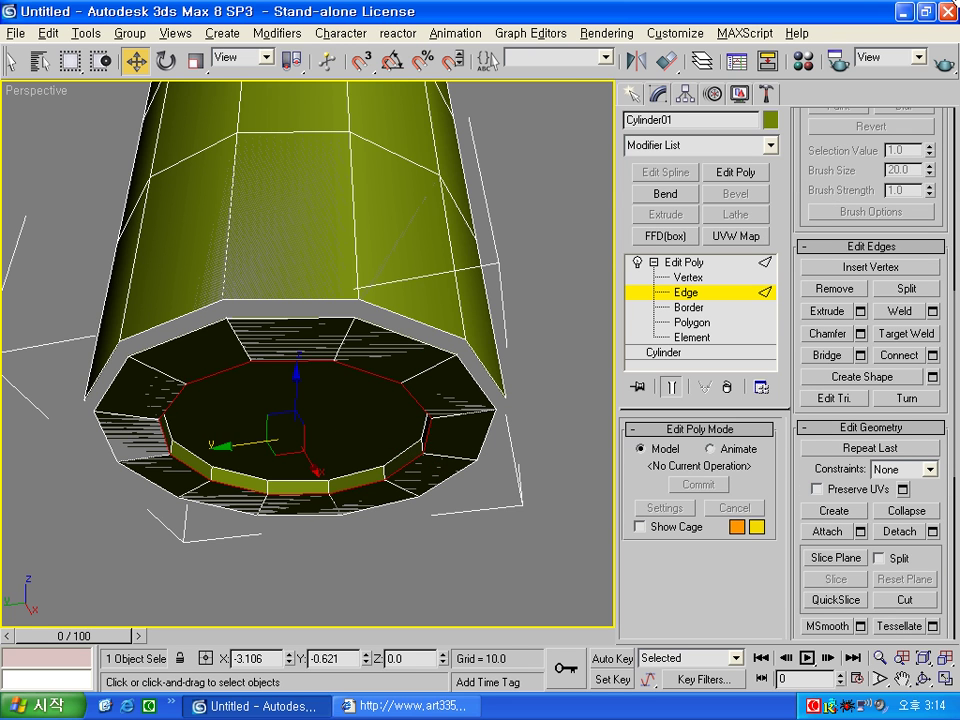
left_click(860, 333)
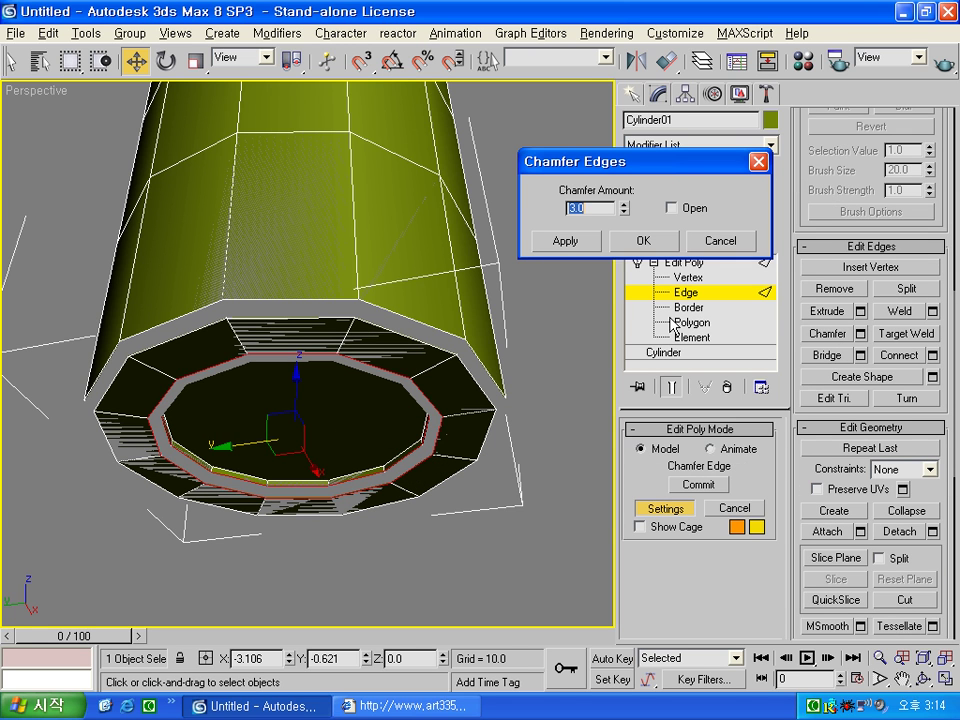
left_click(640, 240)
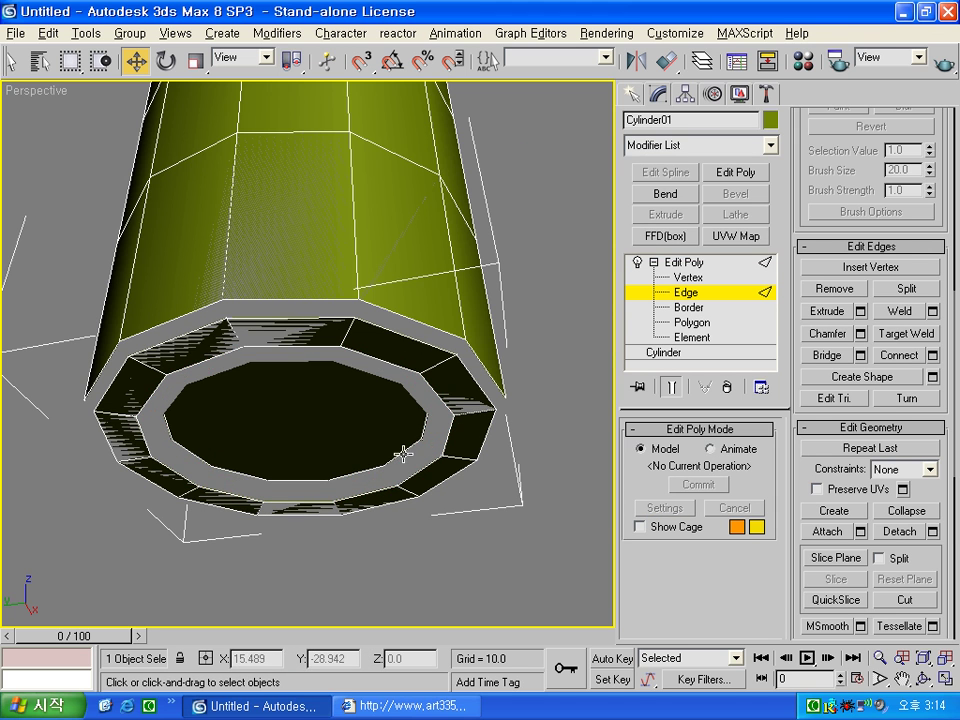
middle_click_drag(403, 450, 405, 461, "alt")
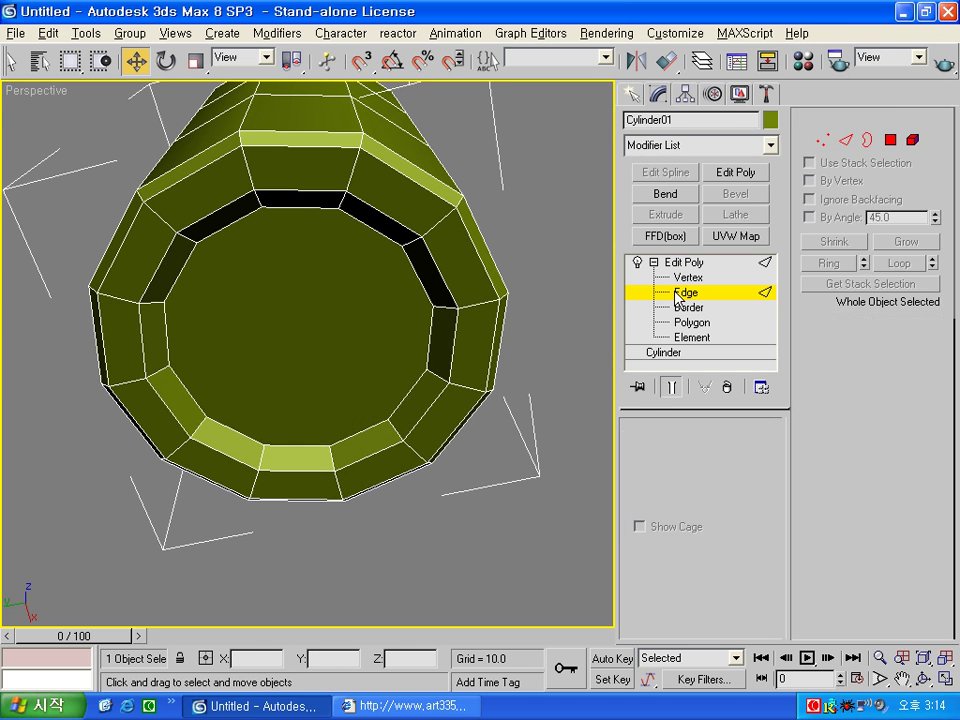
left_click(433, 358)
mouse_move(433, 358)
middle_mouse_down("alt")
mouse_move(400, 370)
mouse_move(432, 375)
middle_mouse_up("alt")
Step: Restore the four-view layout, select the cylinder and enter Vertex level
scroll(432, 375, "down", 3)
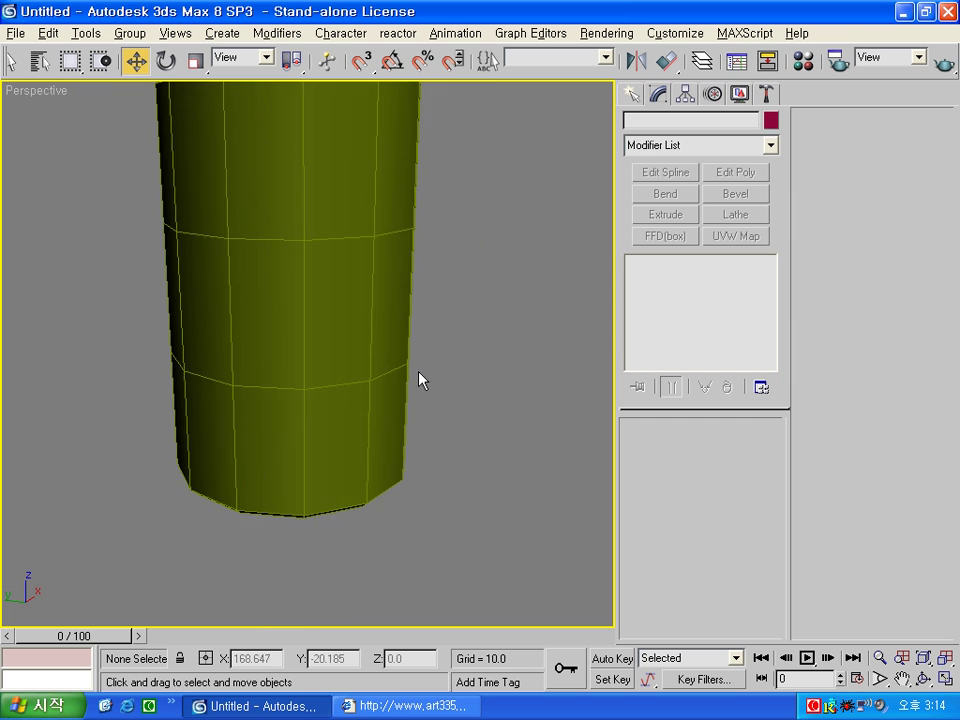
scroll(420, 410, "down", 3)
key("alt+w")
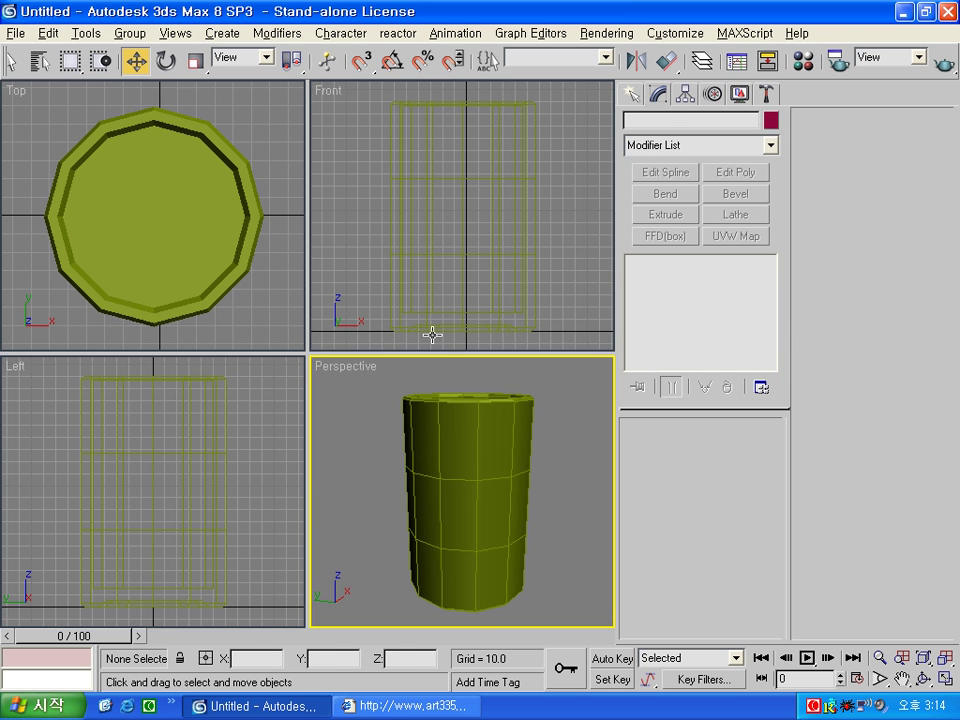
left_click(423, 262)
left_click(680, 278)
Step: In the Front view, move the middle and lower vertex rings up the cylinder body
left_click_drag(379, 203, 553, 172)
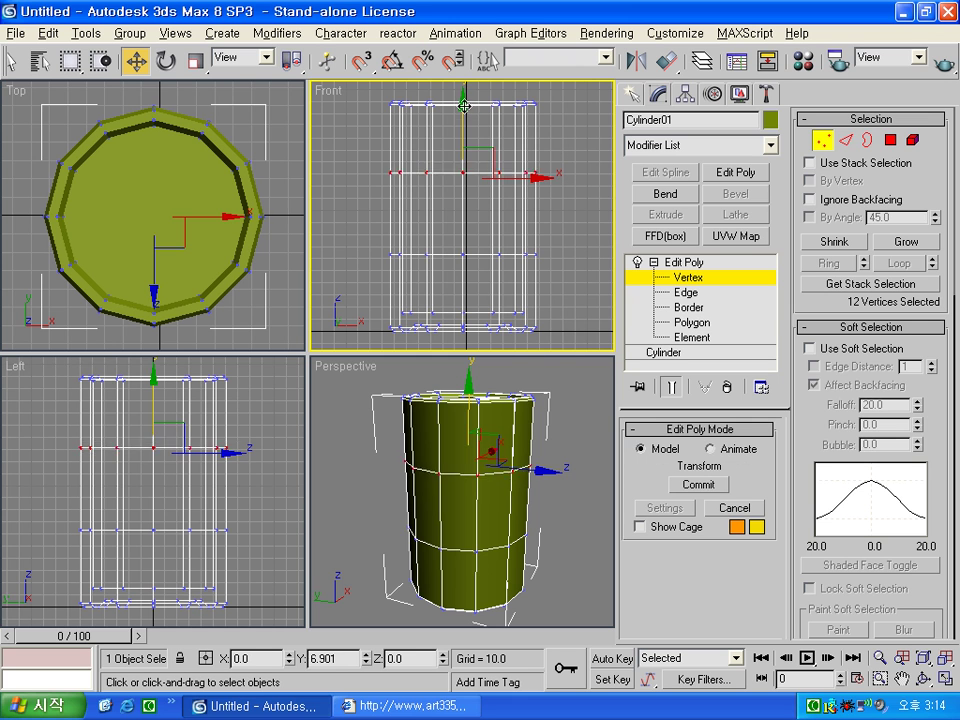
left_click_drag(465, 113, 465, 84)
left_click_drag(373, 272, 540, 240)
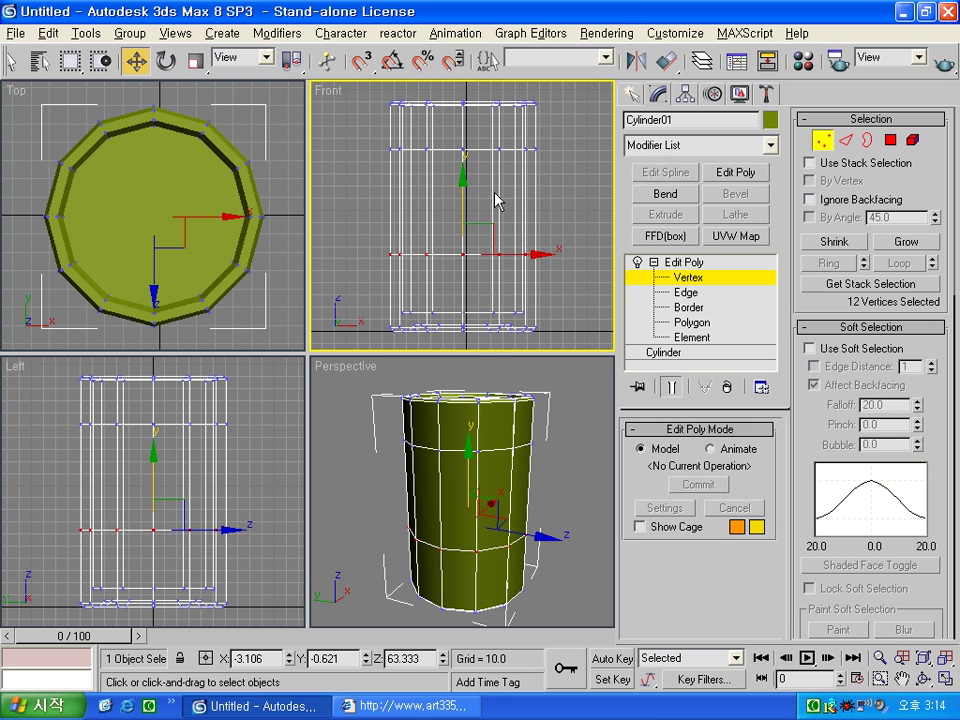
left_click_drag(459, 206, 463, 147)
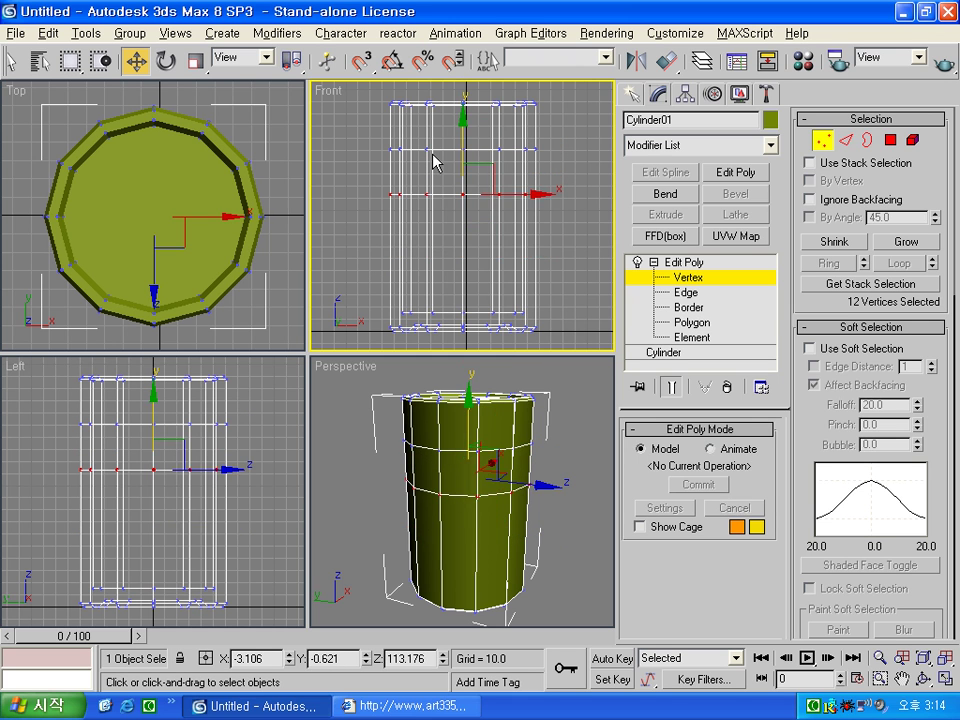
left_click(577, 280)
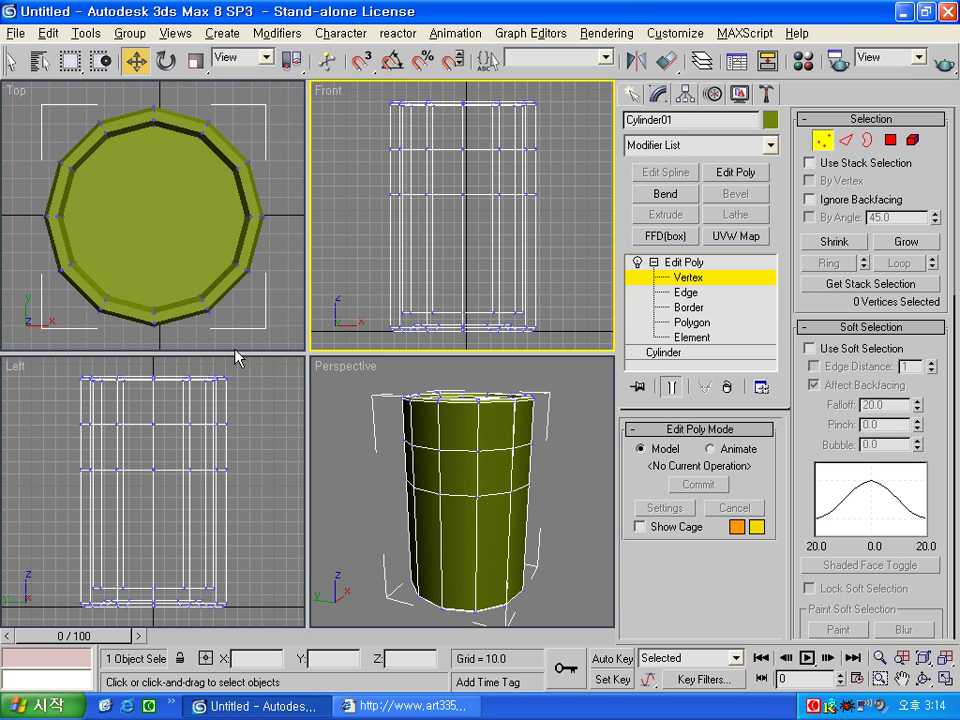
left_click(214, 336)
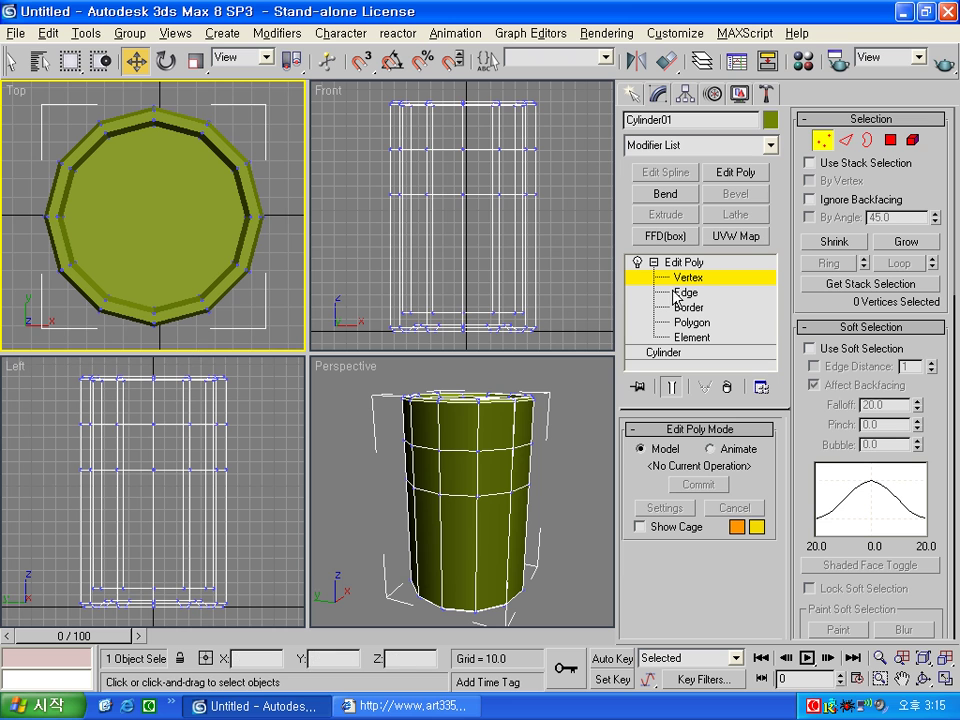
left_click(724, 283)
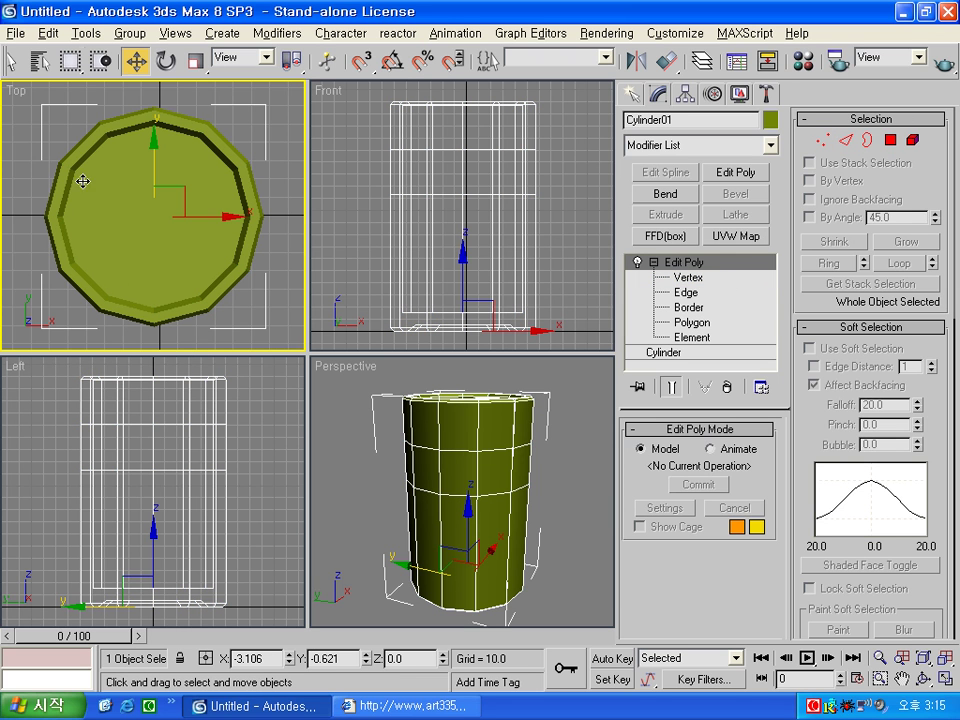
Step: Rotate Cylinder01 to 15 degrees about Z using the rotation Transform Type-In
left_click(166, 62)
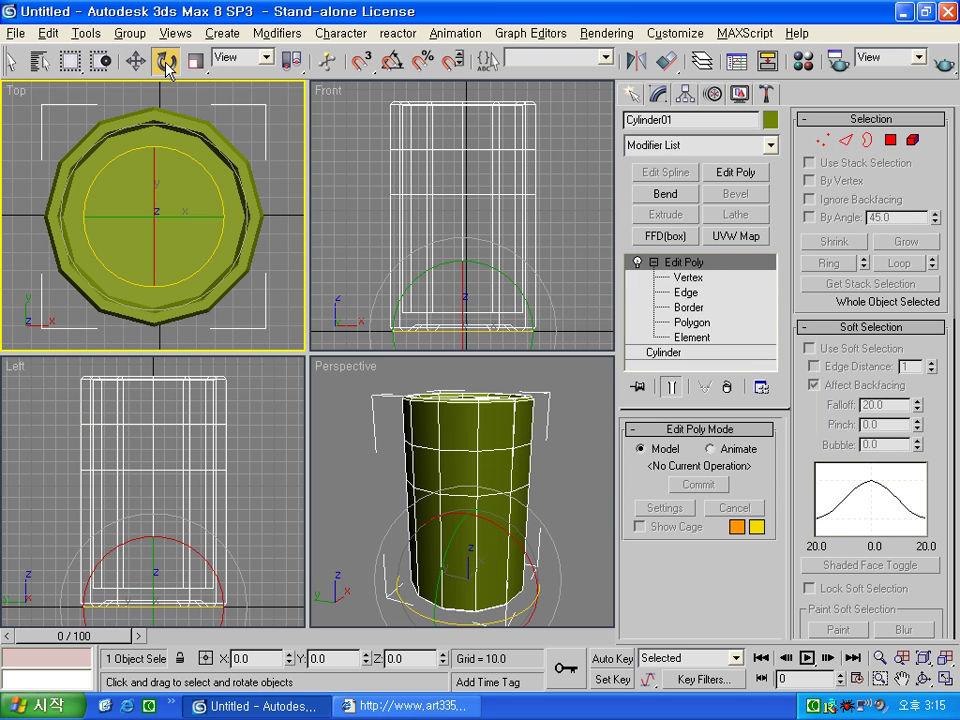
right_click(166, 62)
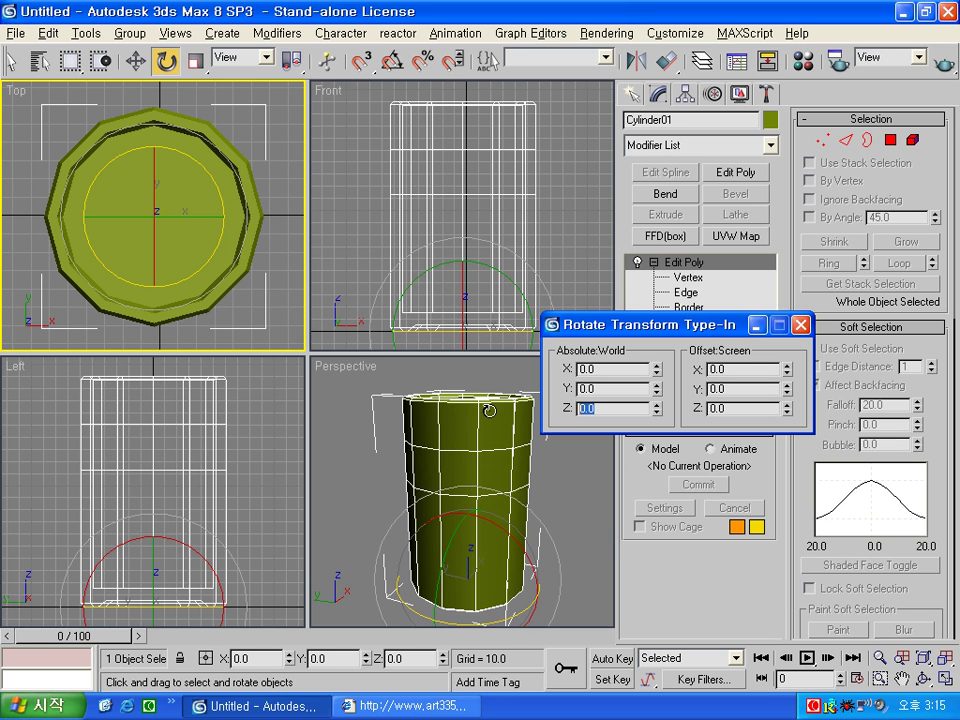
type("15")
key("Return")
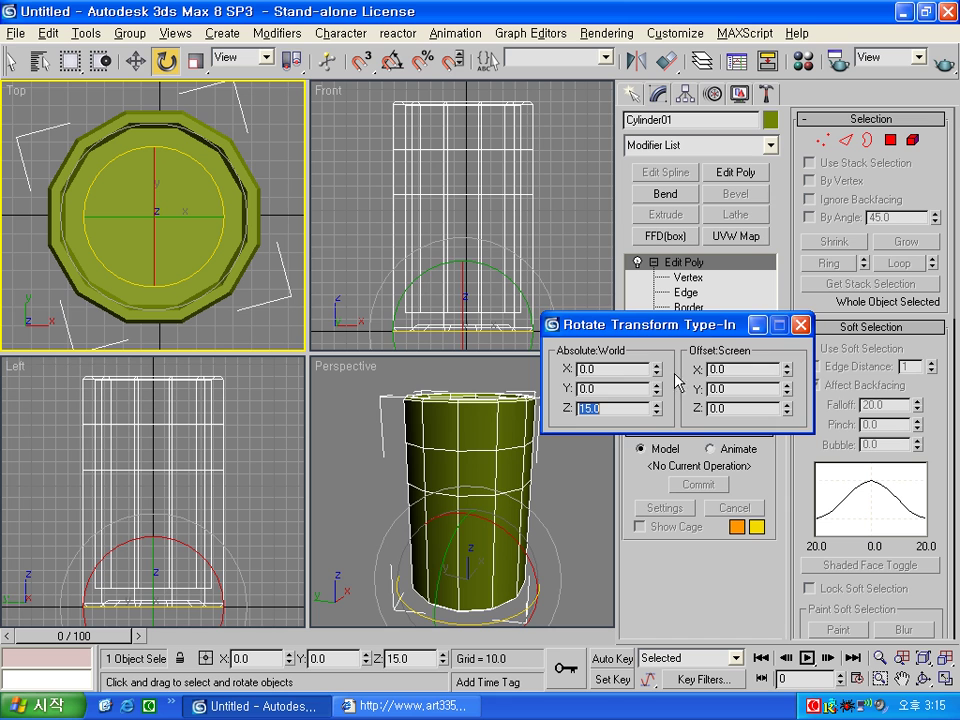
left_click(800, 325)
Step: Select a side polygon near the top for the handle and lock the selection
left_click(890, 140)
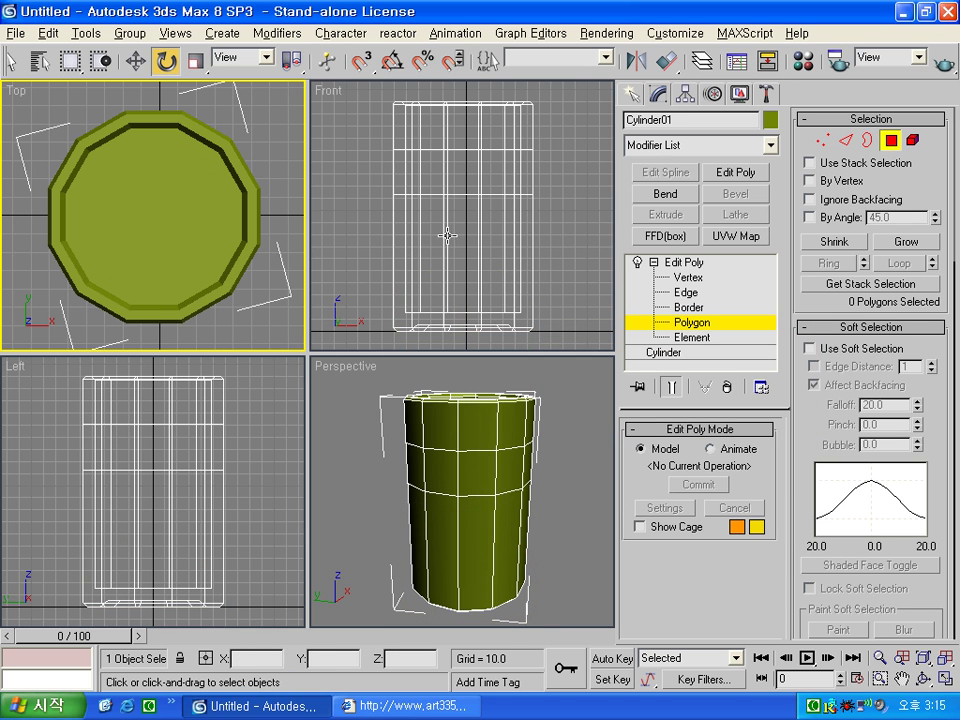
left_click(455, 171)
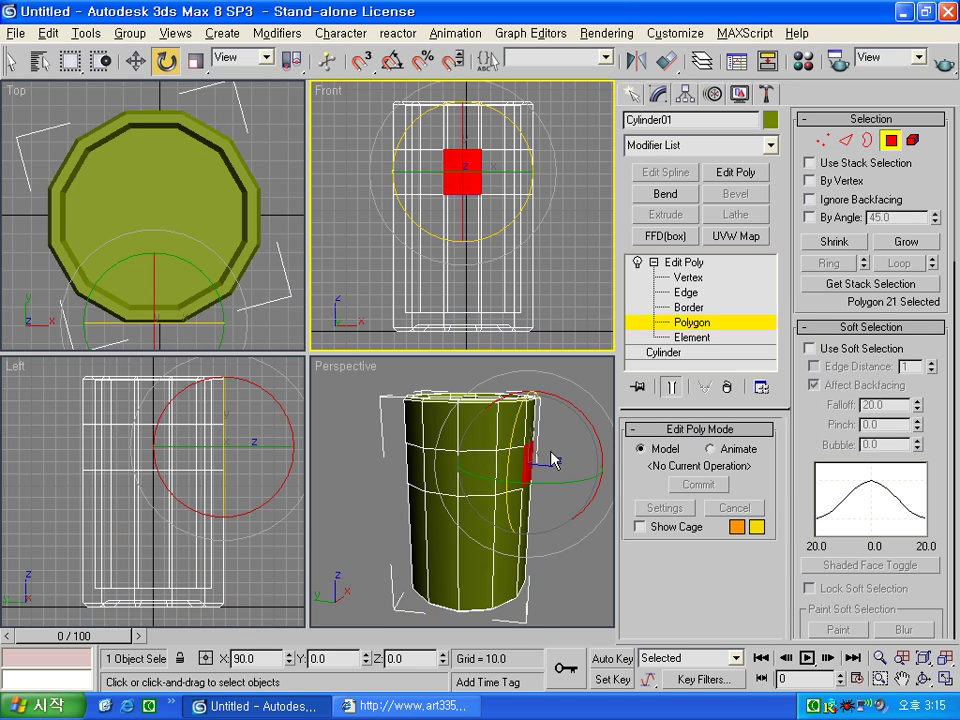
left_click(181, 658)
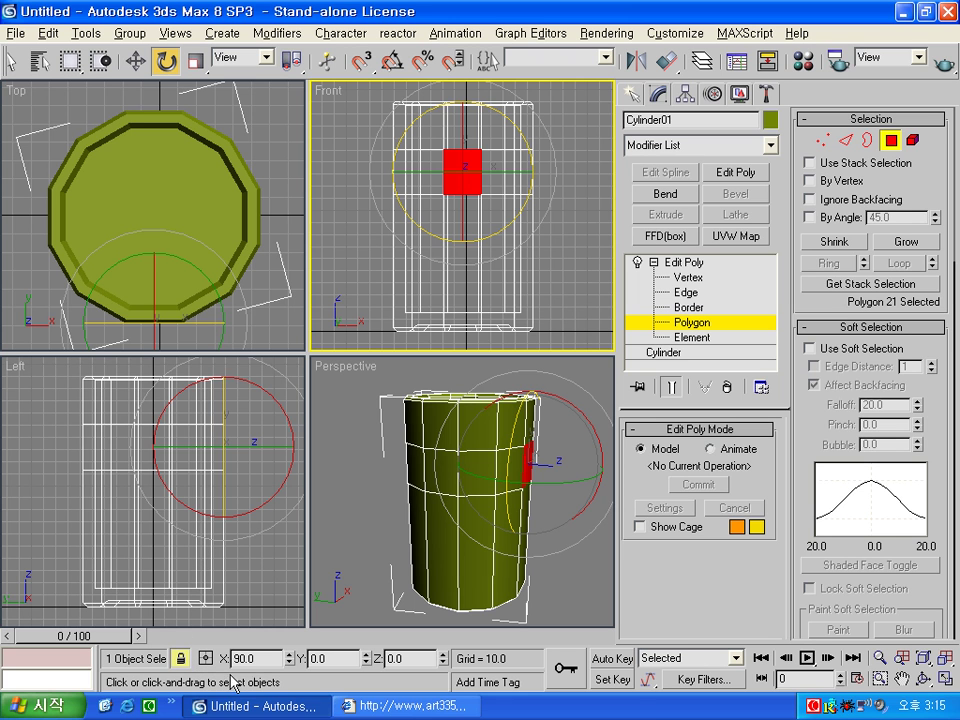
Step: Frame, maximize and zoom the Left view onto the selected handle polygon
left_click(197, 403)
key("z")
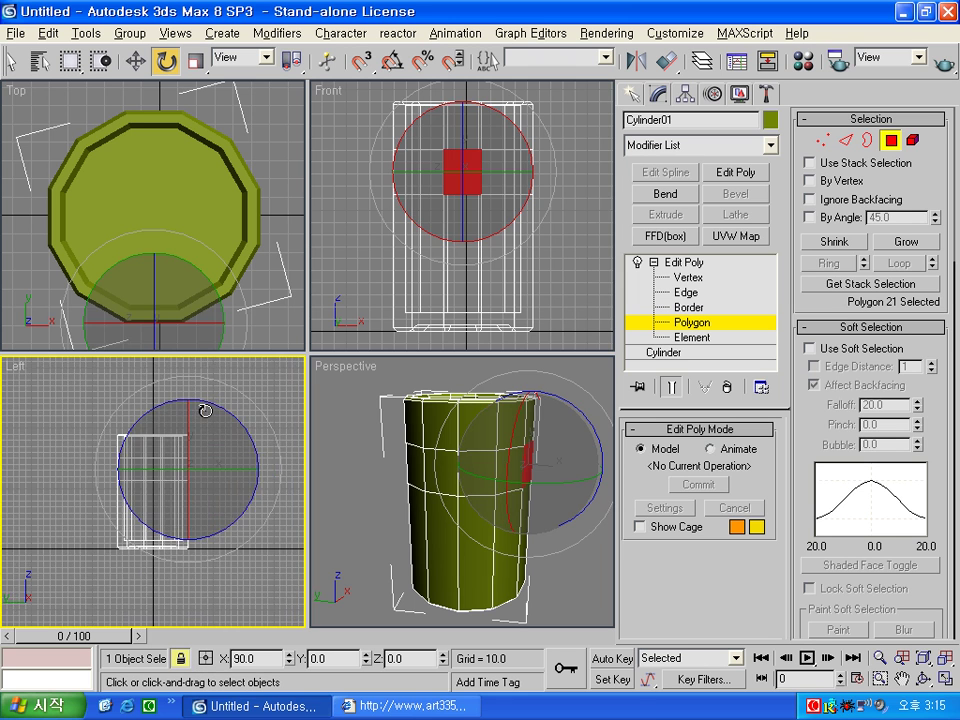
key("alt+w")
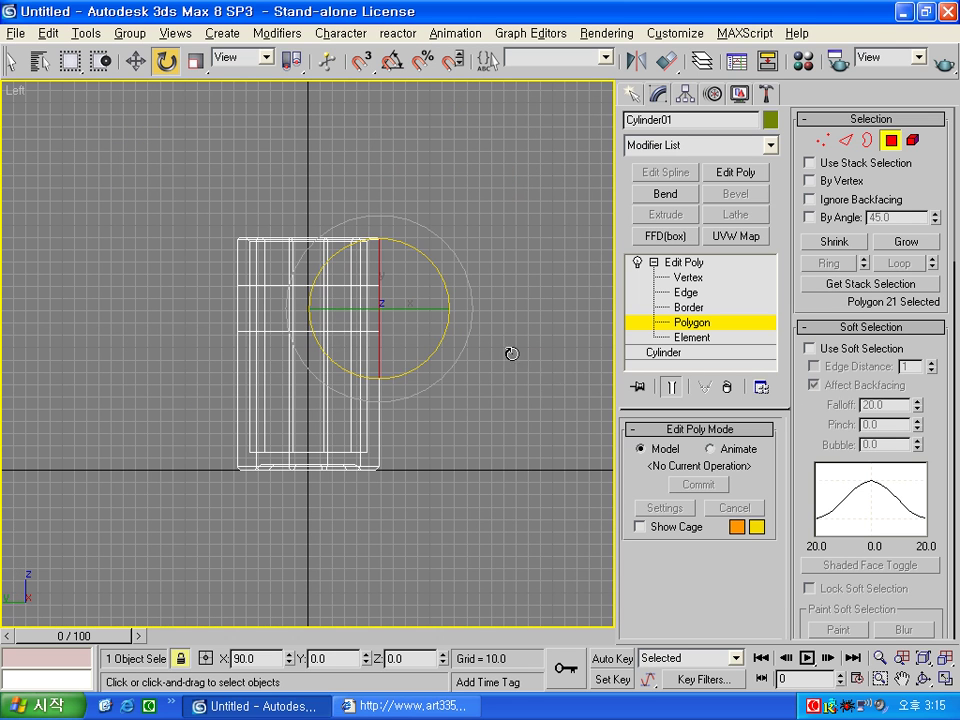
left_click(413, 370)
scroll(438, 430, "up", 1)
scroll(418, 420, "up", 4)
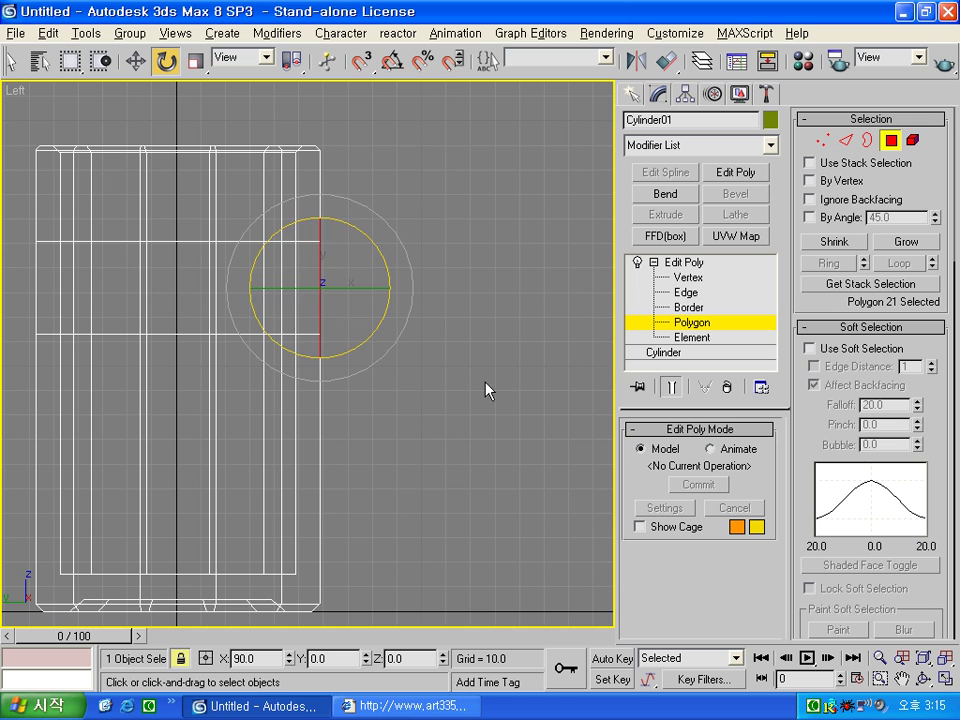
scroll(955, 434, "down", 3)
scroll(955, 434, "down", 3)
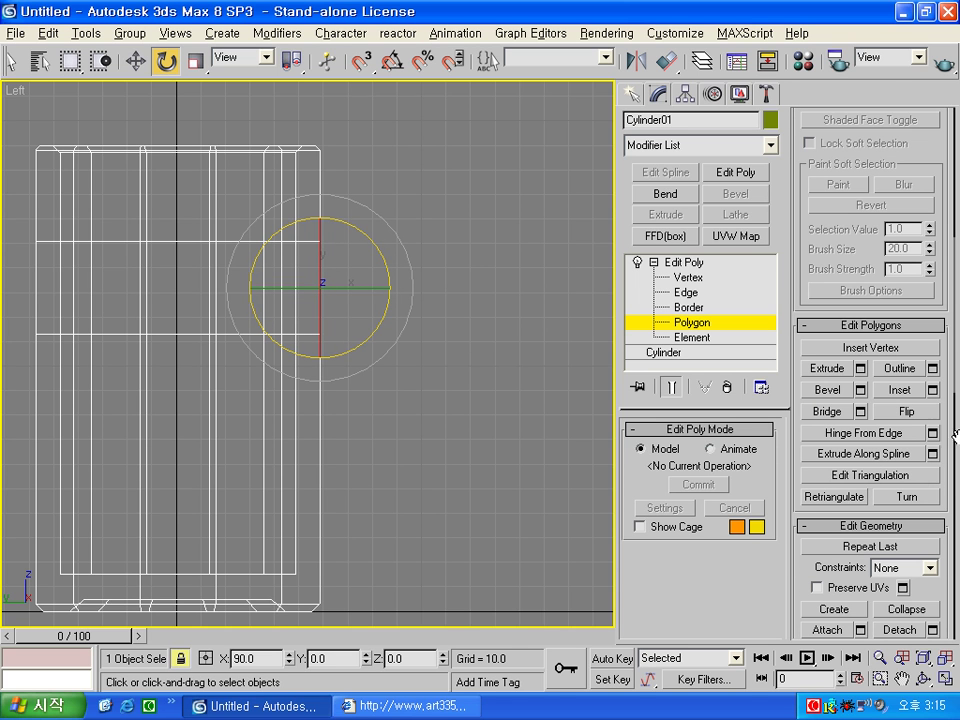
Step: Extrude the side polygon into a first handle segment, outline it smaller and tilt it down
left_click(838, 369)
left_click_drag(321, 289, 353, 250)
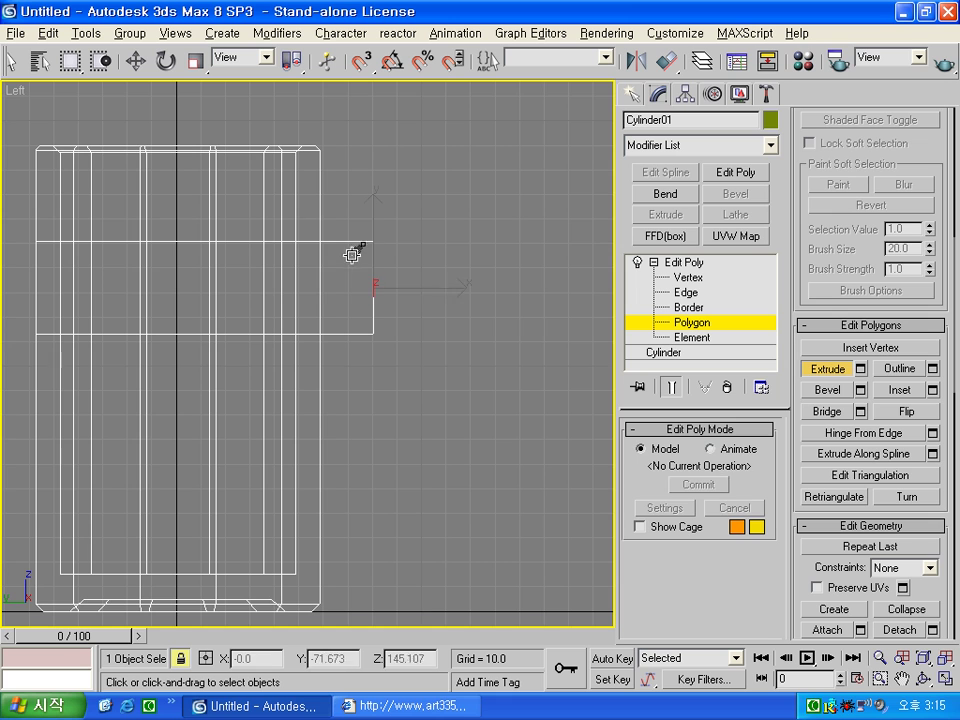
left_click(893, 378)
left_click_drag(381, 315, 375, 323)
left_click(165, 61)
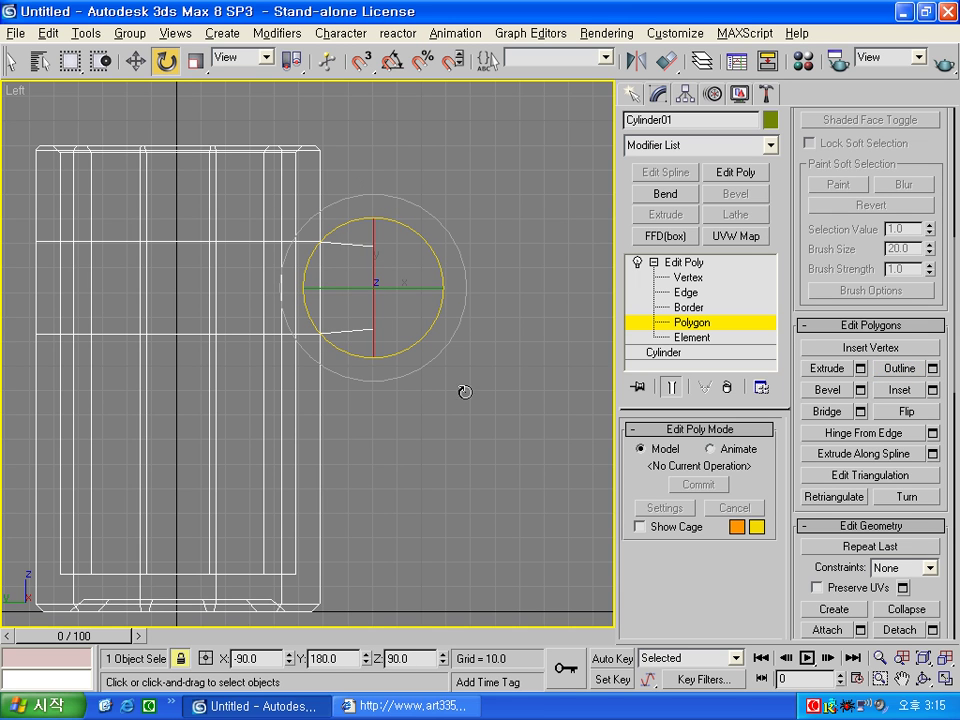
left_click_drag(448, 342, 424, 383)
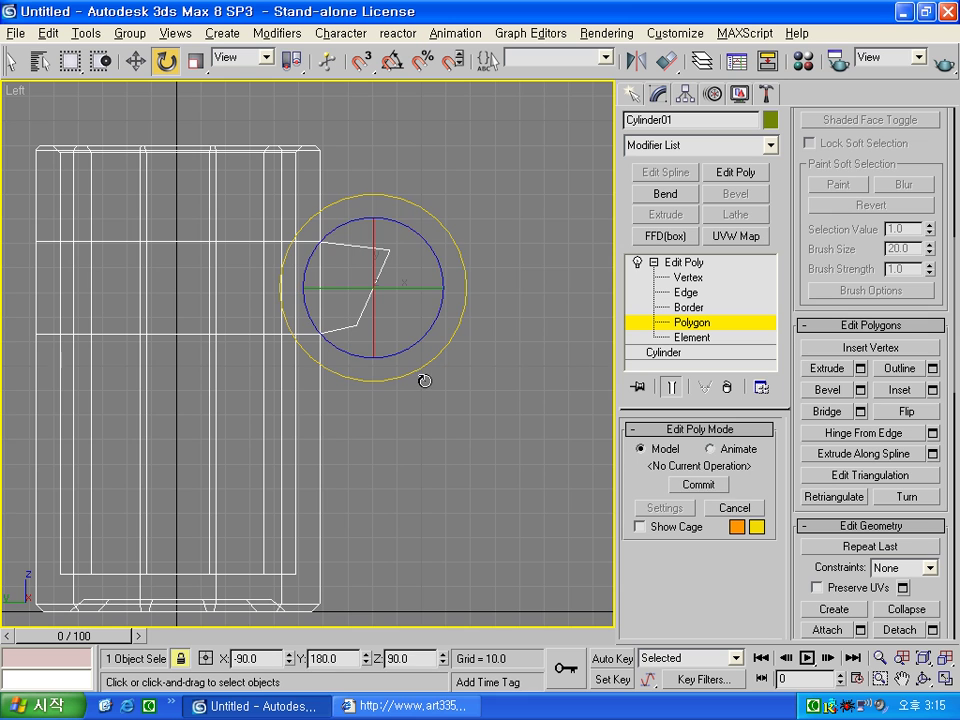
Step: Extrude a second handle segment, shrink its end face and tilt it further down
left_click(845, 376)
left_click_drag(383, 273, 384, 215)
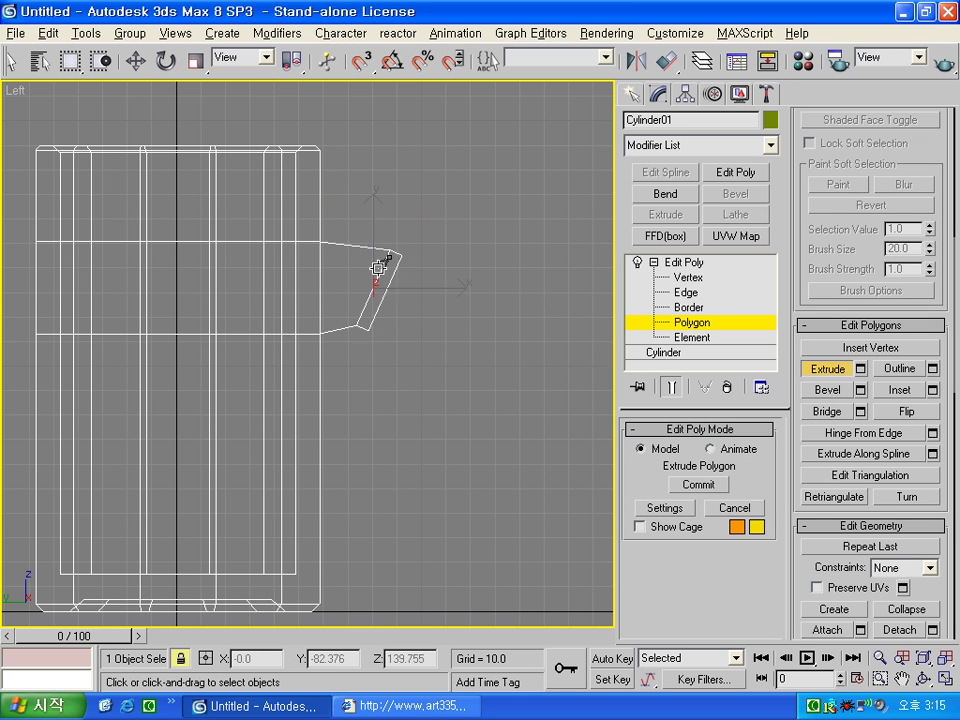
left_click(897, 369)
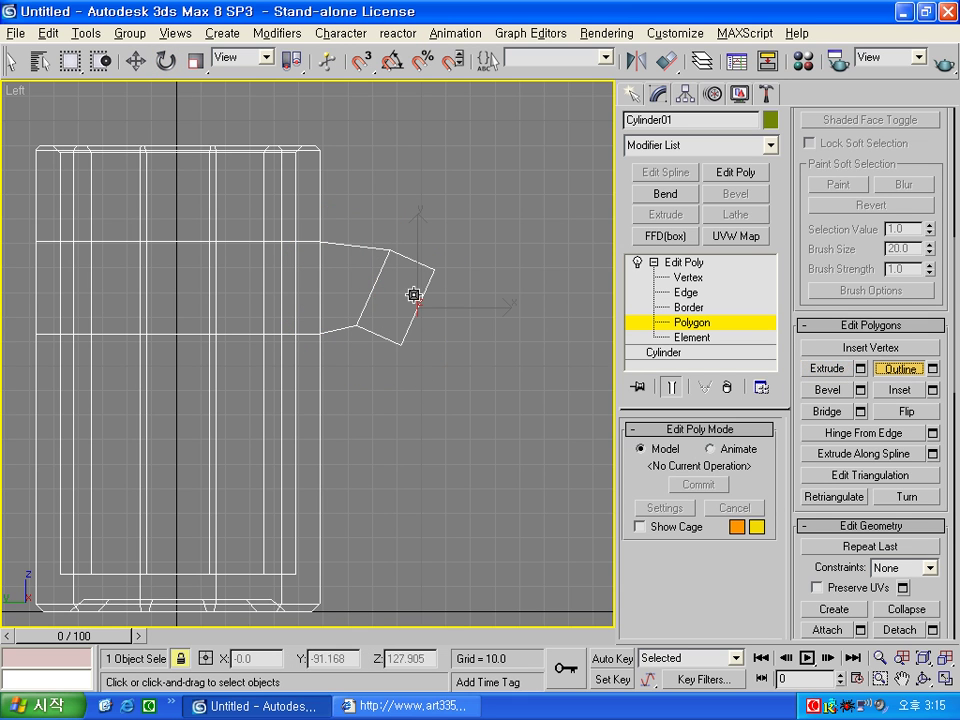
left_click_drag(418, 304, 414, 313)
left_click(168, 61)
left_click_drag(500, 362, 443, 424)
Step: Extrude a third handle segment and taper its end face with Outline
left_click(846, 373)
mouse_move(428, 300)
left_mouse_down()
mouse_move(449, 231)
mouse_move(452, 277)
mouse_move(439, 244)
left_mouse_up()
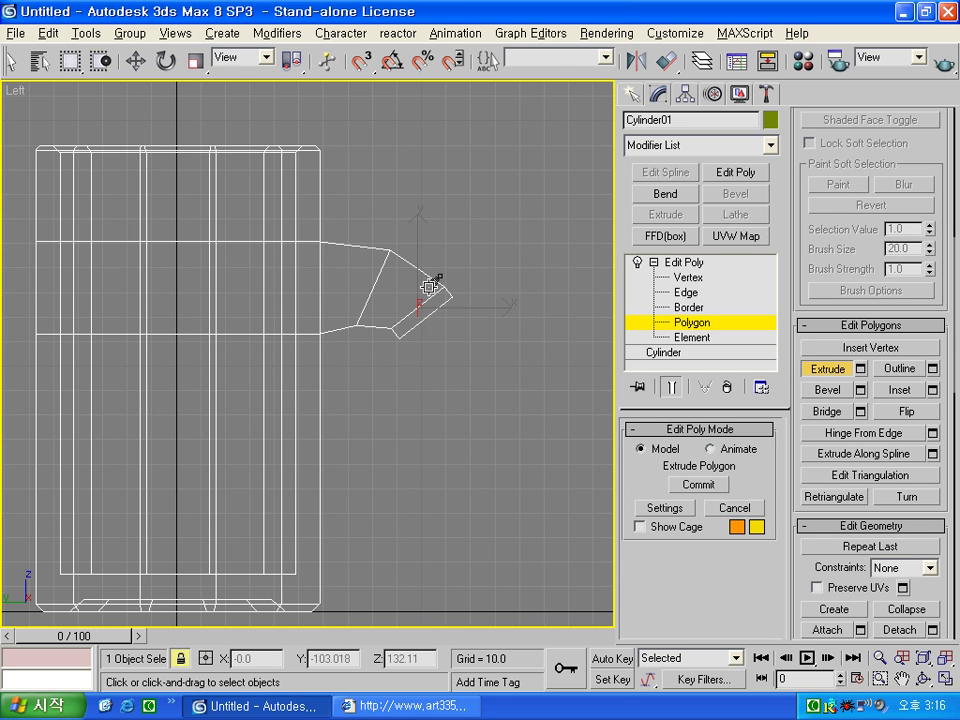
left_click(901, 369)
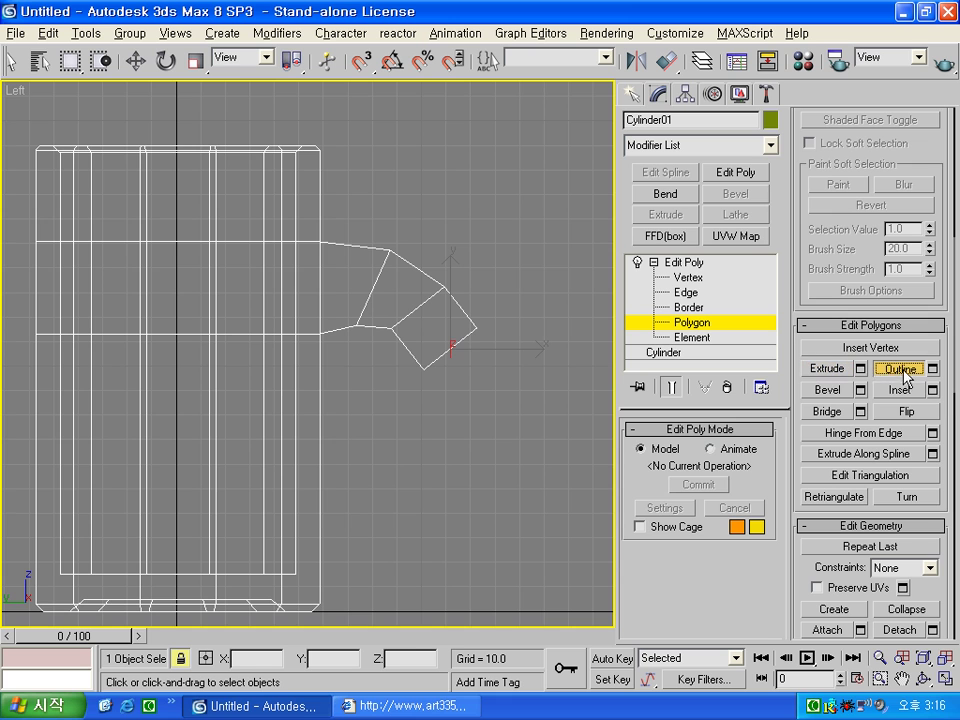
left_click_drag(457, 341, 456, 350)
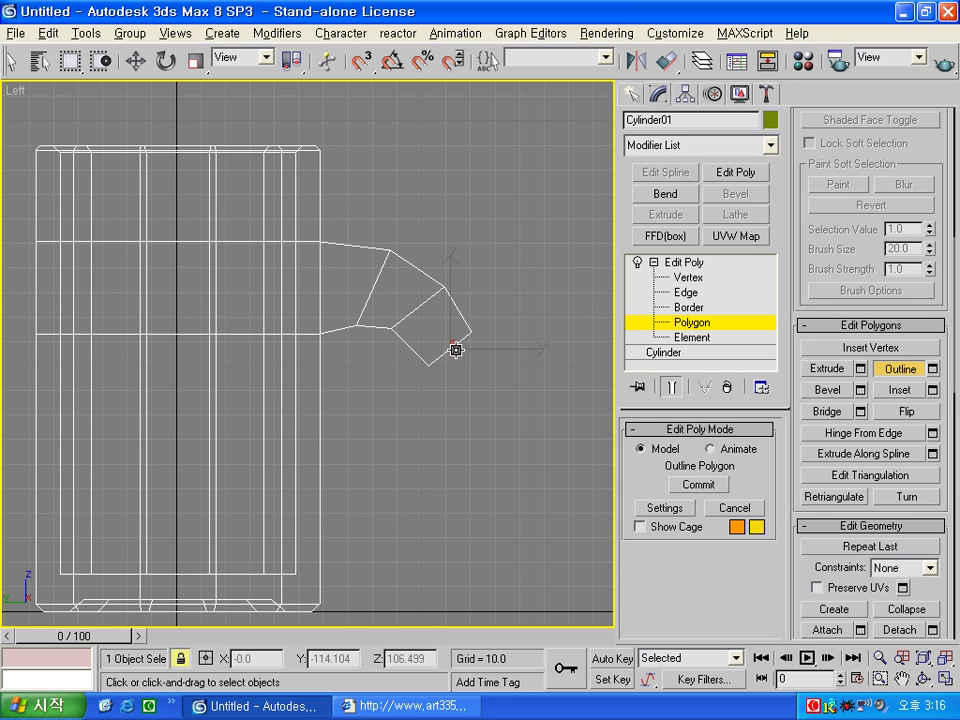
left_click(176, 60)
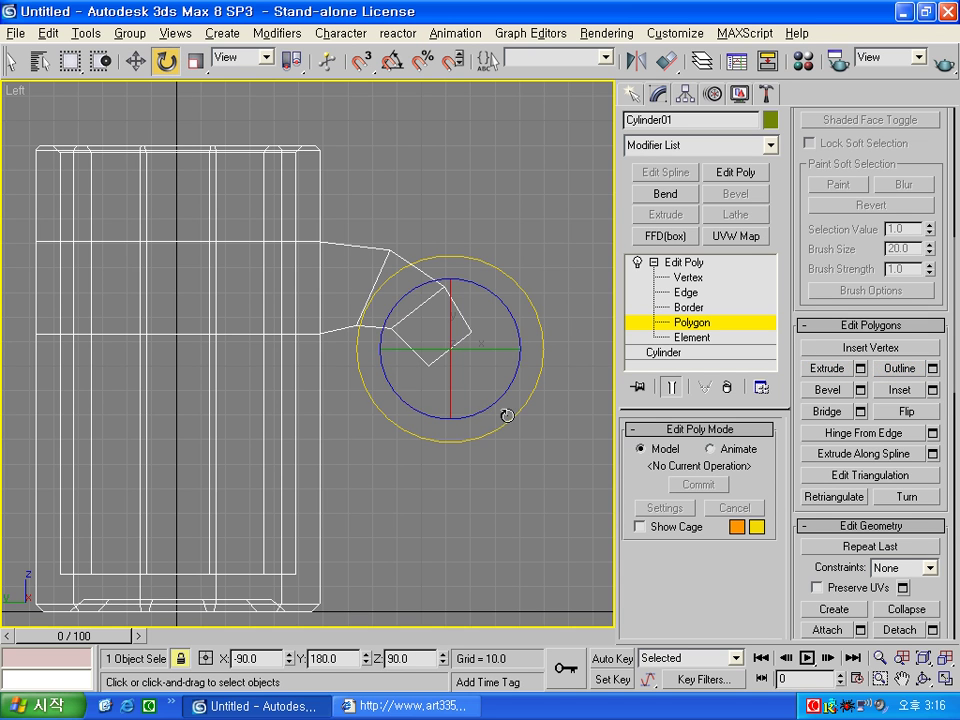
Step: Turn the end face downward and extrude two handle segments that curve toward the mug
left_click_drag(514, 421, 443, 485)
left_click(828, 368)
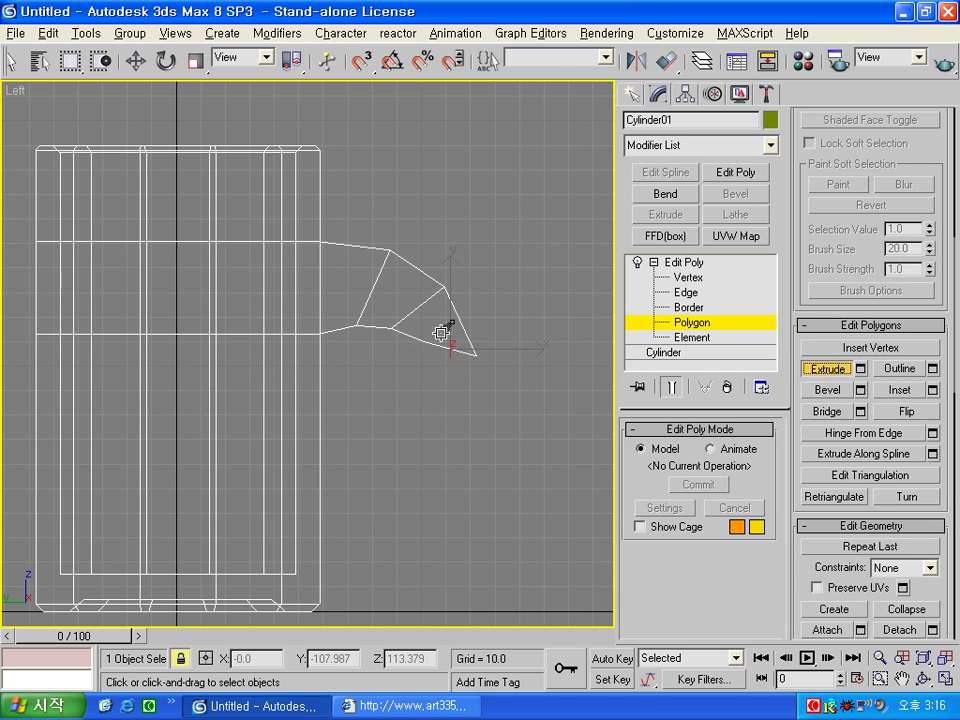
left_click_drag(440, 347, 496, 261)
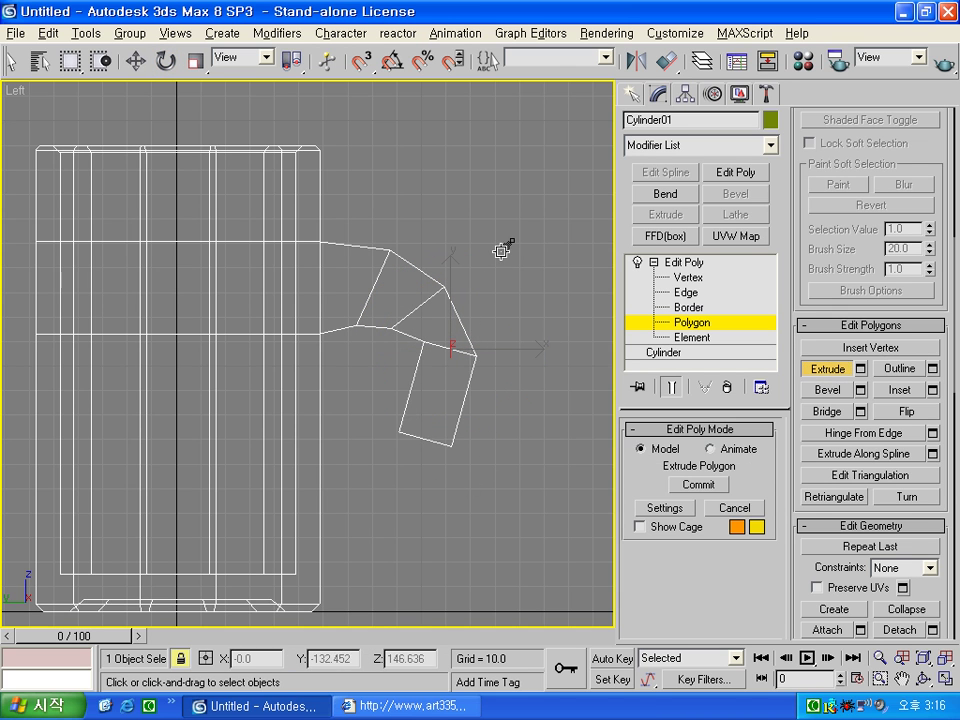
left_click(166, 61)
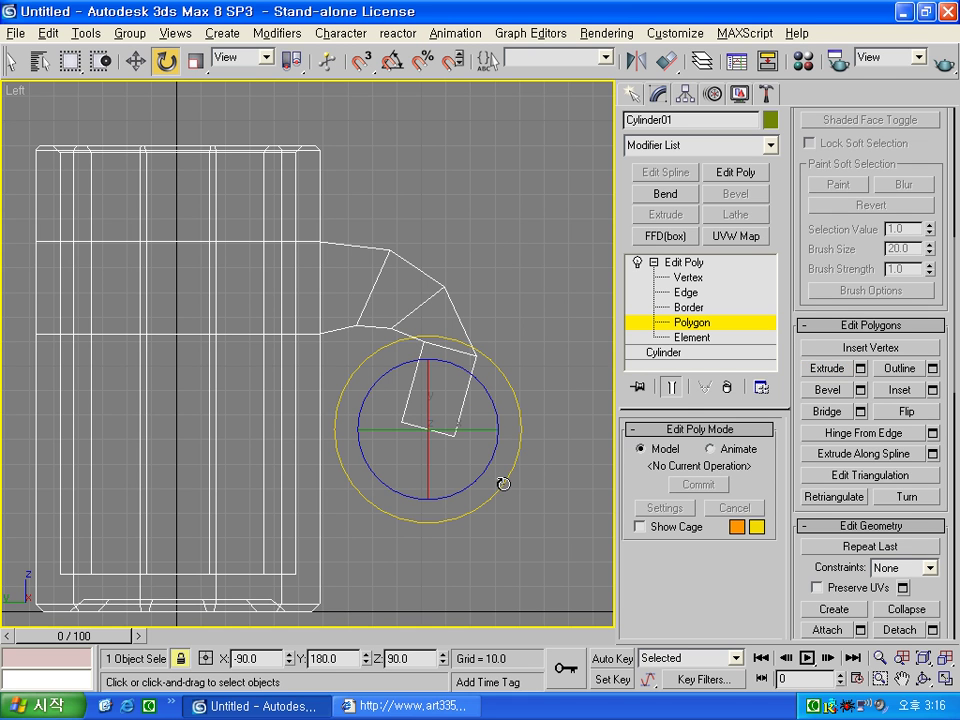
left_click_drag(503, 484, 461, 525)
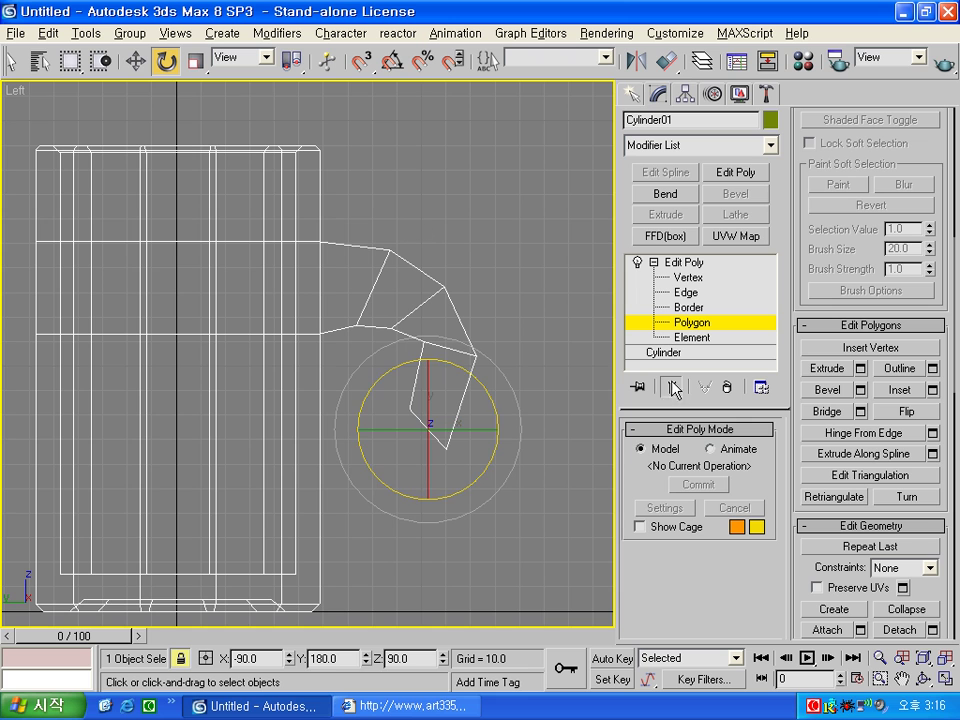
left_click(830, 368)
left_click_drag(433, 405, 410, 330)
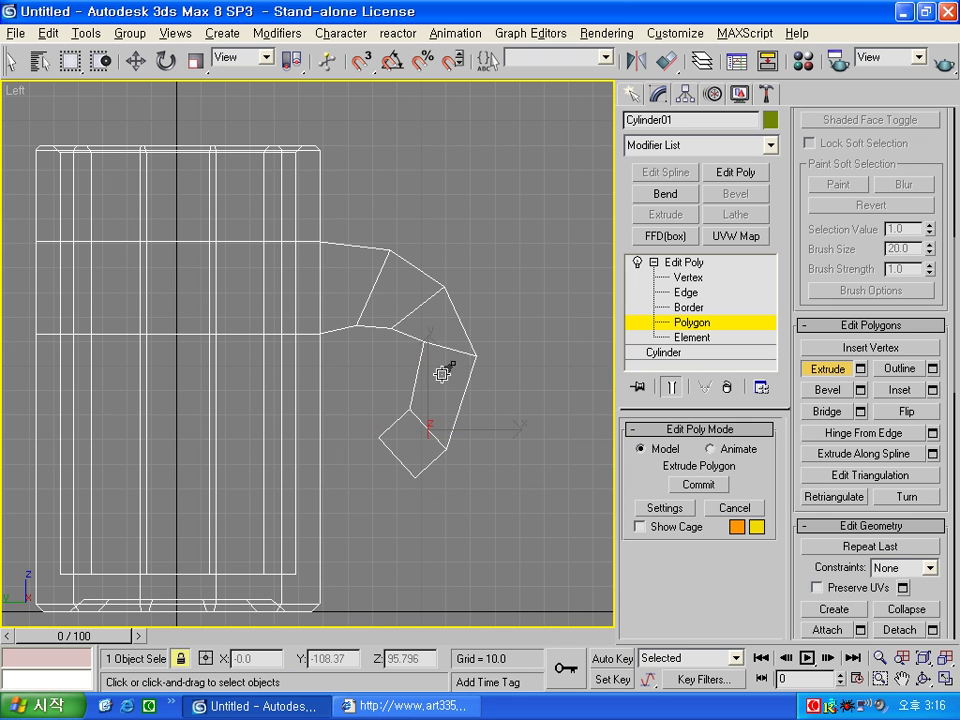
Step: Rotate and extrude two more segments so the handle end meets the mug's lower side
left_click(166, 60)
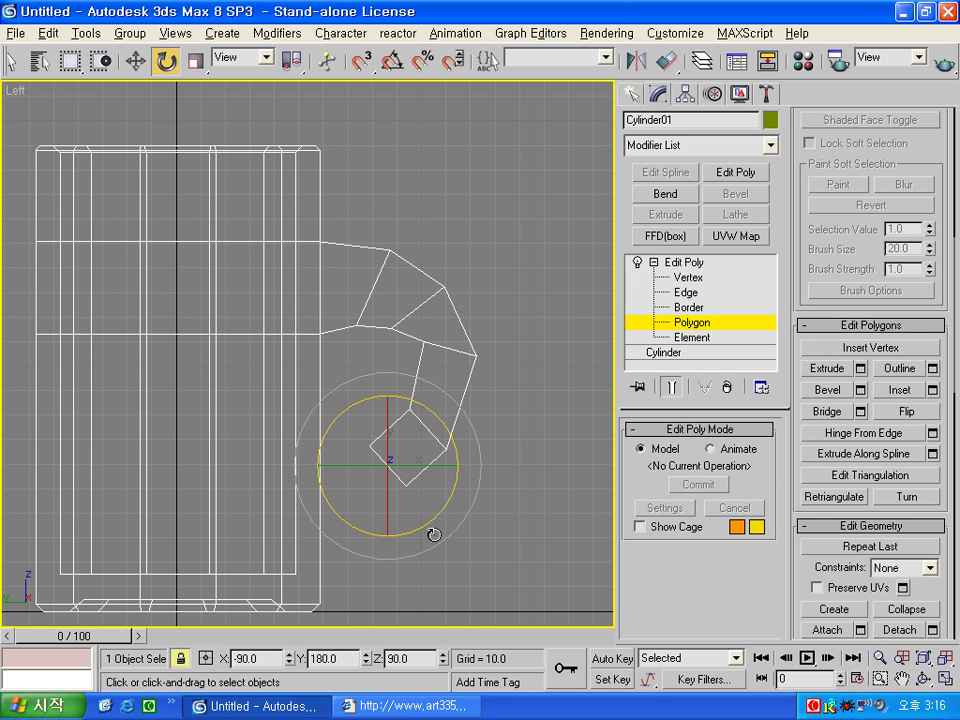
mouse_move(441, 541)
left_mouse_down()
mouse_move(390, 589)
mouse_move(411, 579)
left_mouse_up()
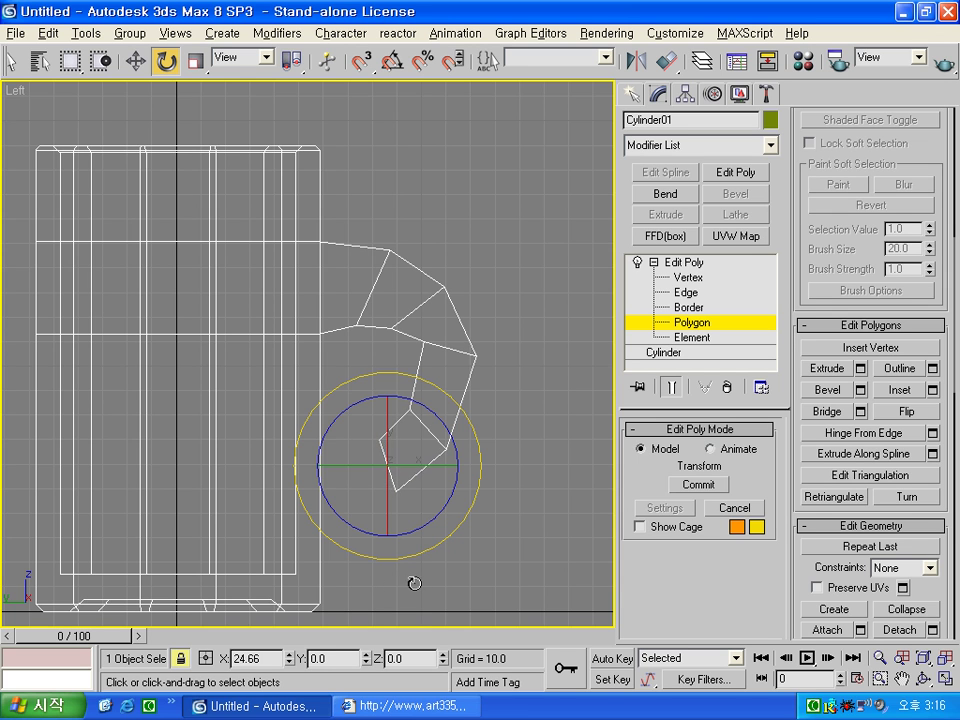
left_click(827, 369)
left_click_drag(390, 476, 398, 432)
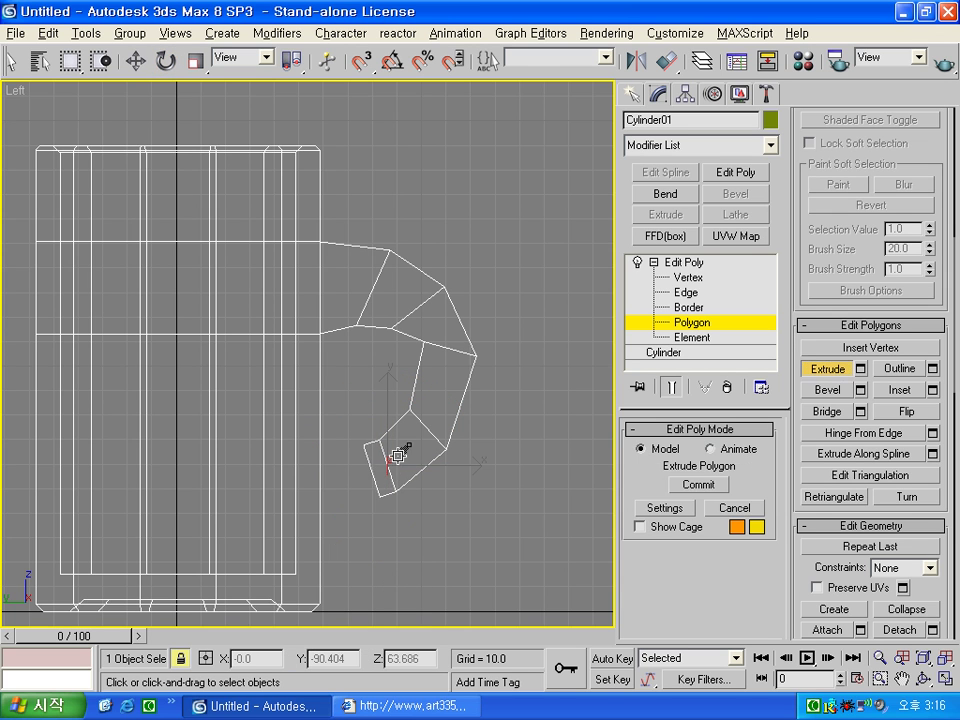
left_click(166, 63)
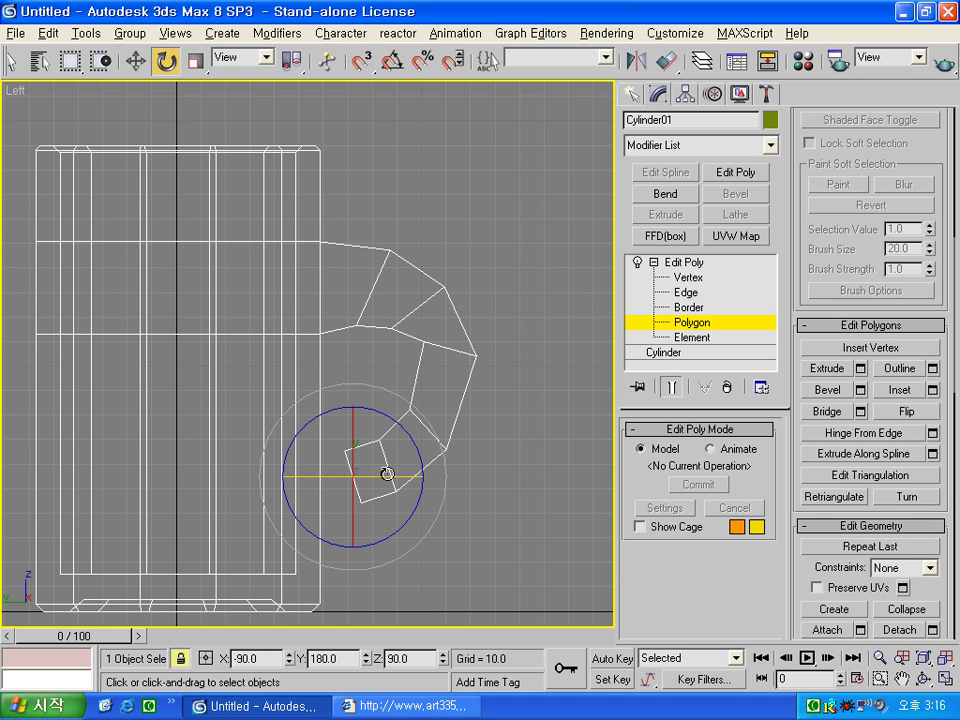
left_click_drag(437, 522, 423, 551)
left_click(845, 378)
left_click_drag(349, 489, 370, 447)
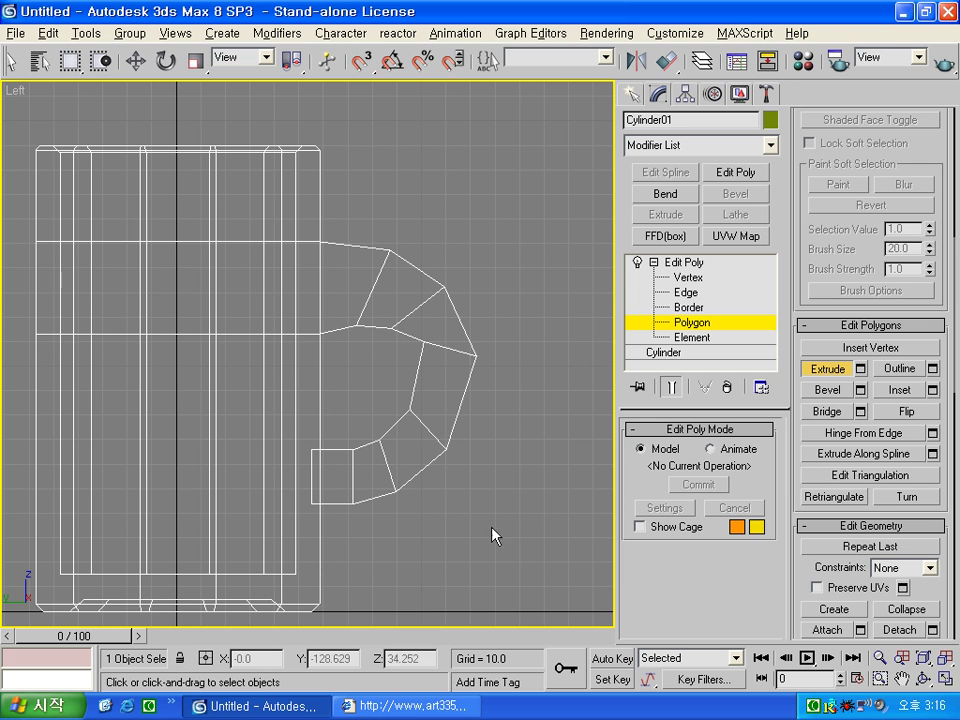
Step: Leave polygon level, restore the four-viewport layout and select the mug
key("e")
left_click(690, 262)
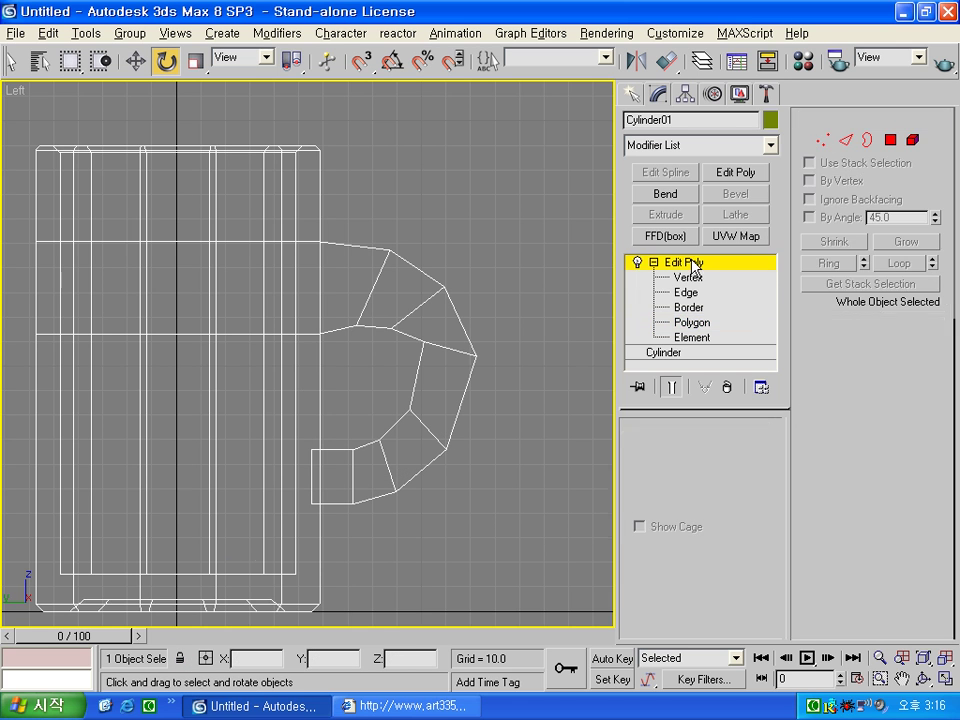
left_click(510, 474)
key("alt+w")
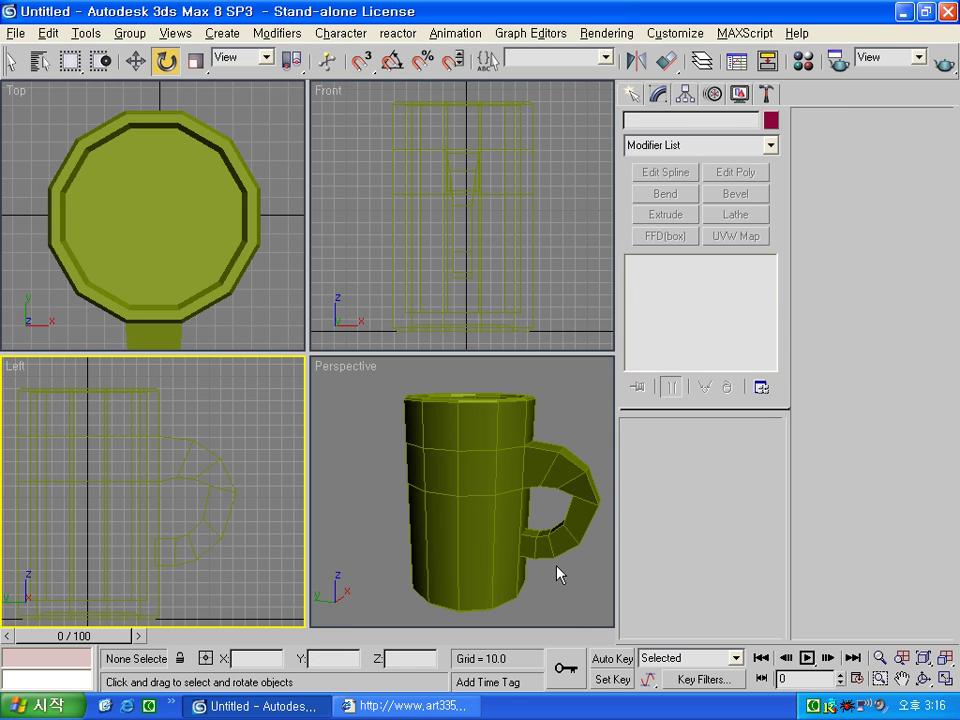
left_click(477, 449)
Step: Add a TurboSmooth modifier to the mug with 2 iterations
left_click(712, 147)
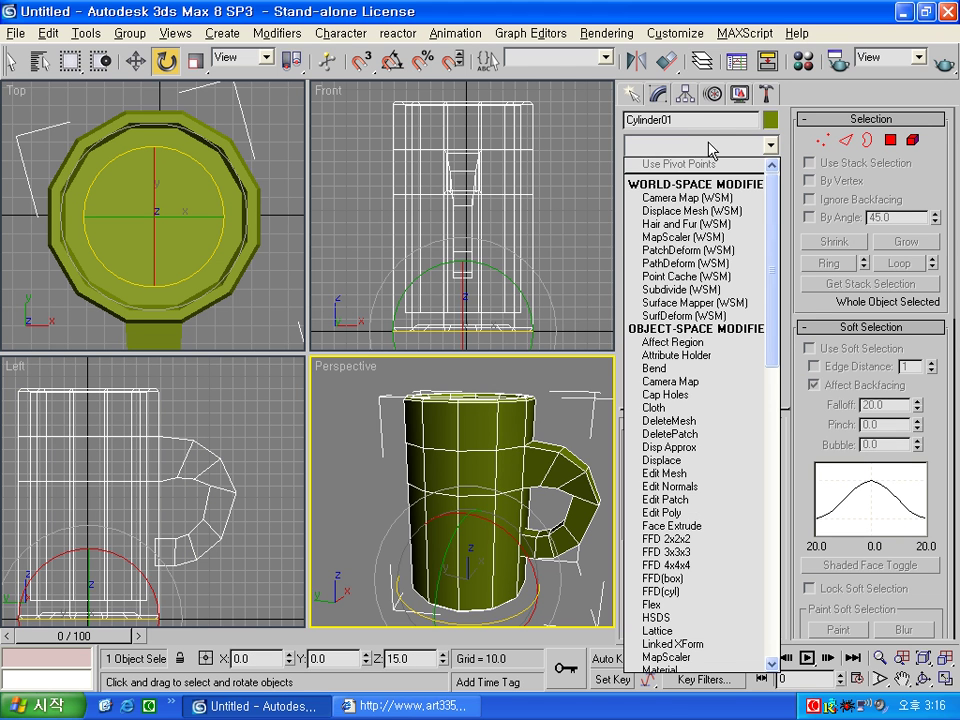
scroll(676, 640, "down", 1)
key("t")
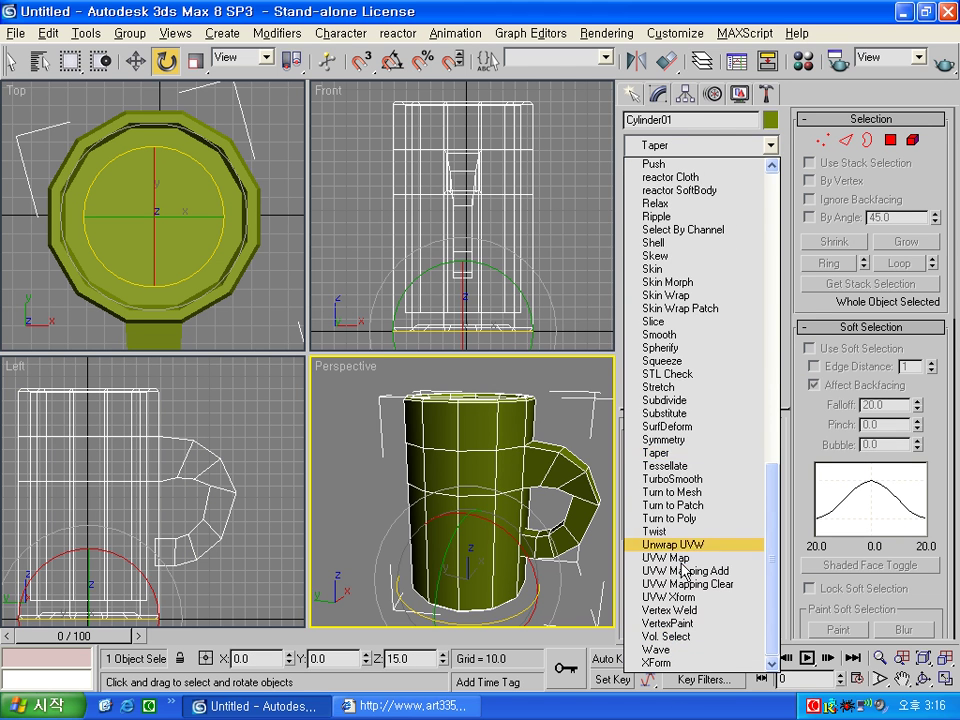
left_click(707, 479)
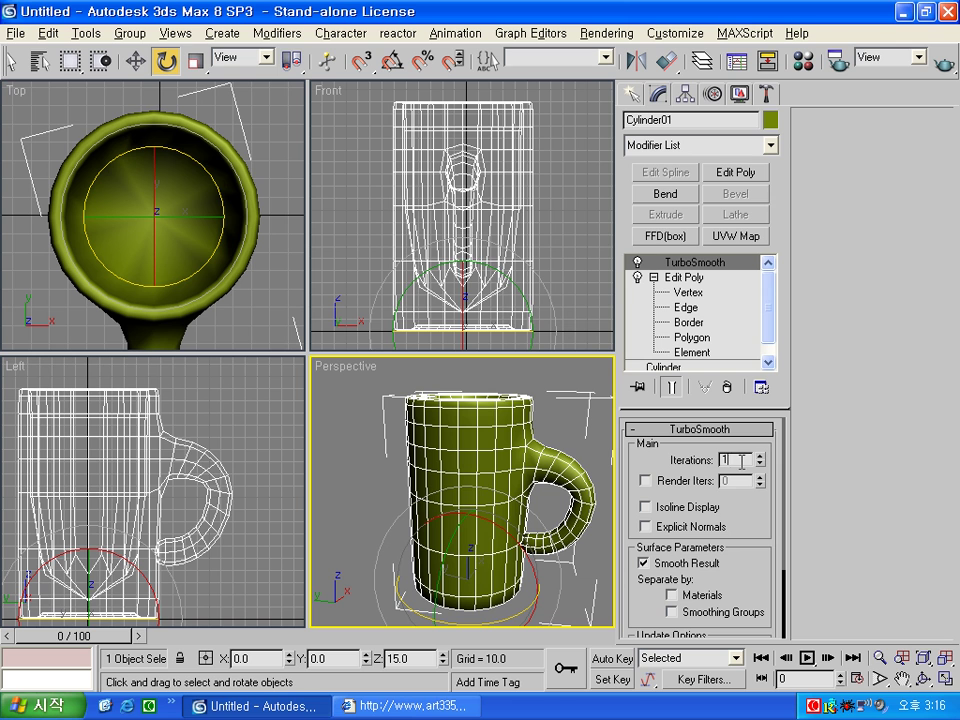
key("Return")
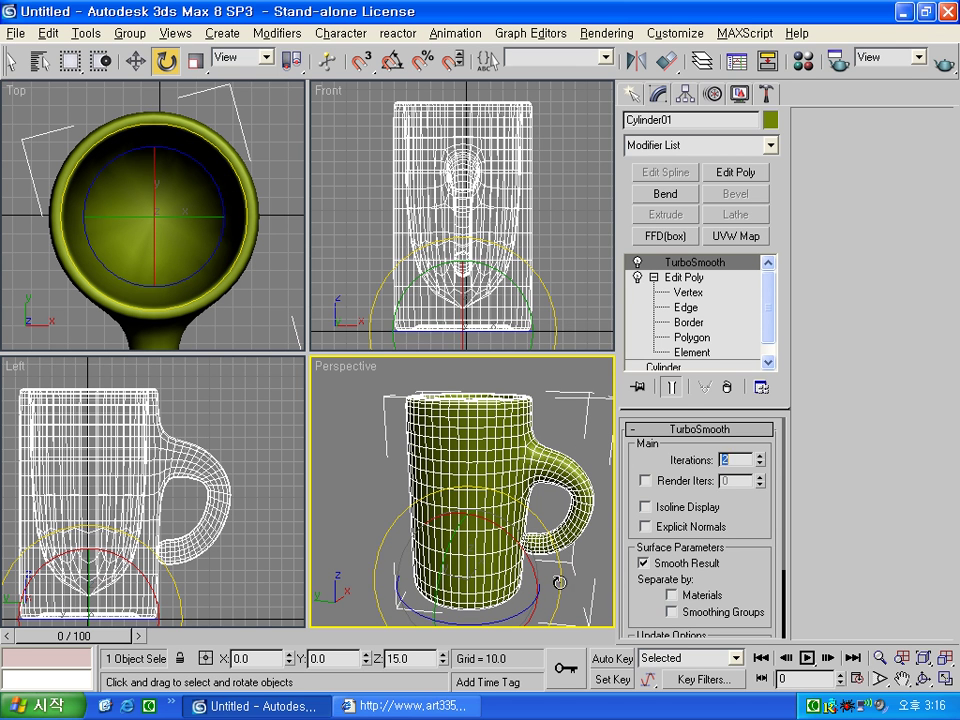
Step: Deselect the mug and turn off the wireframe overlay to view the smooth shaded result
right_click(560, 433)
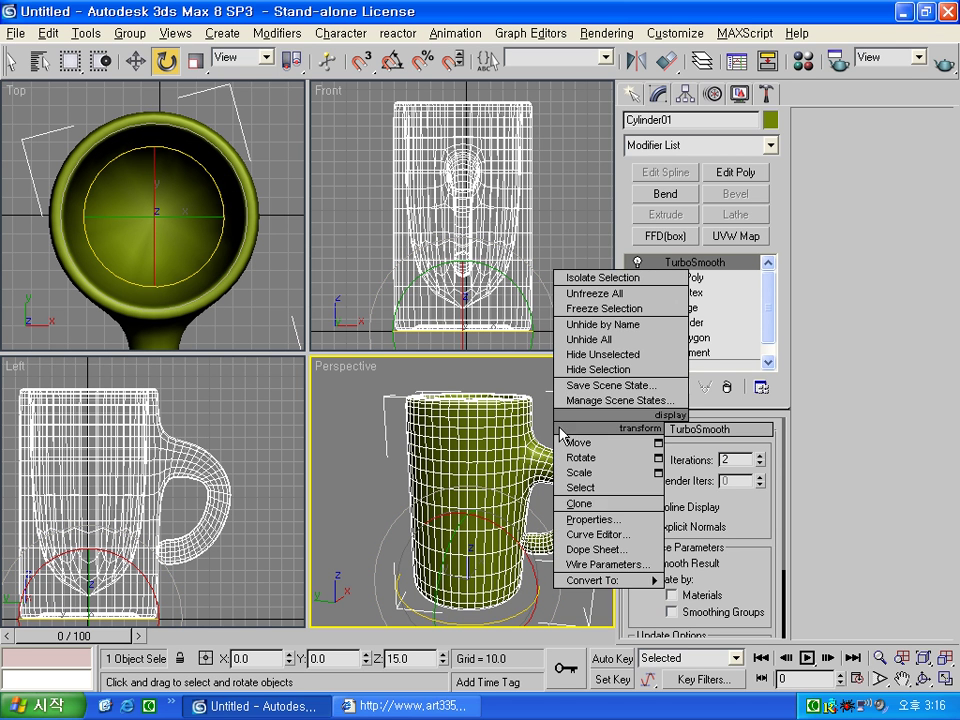
left_click(166, 66)
left_click(358, 490)
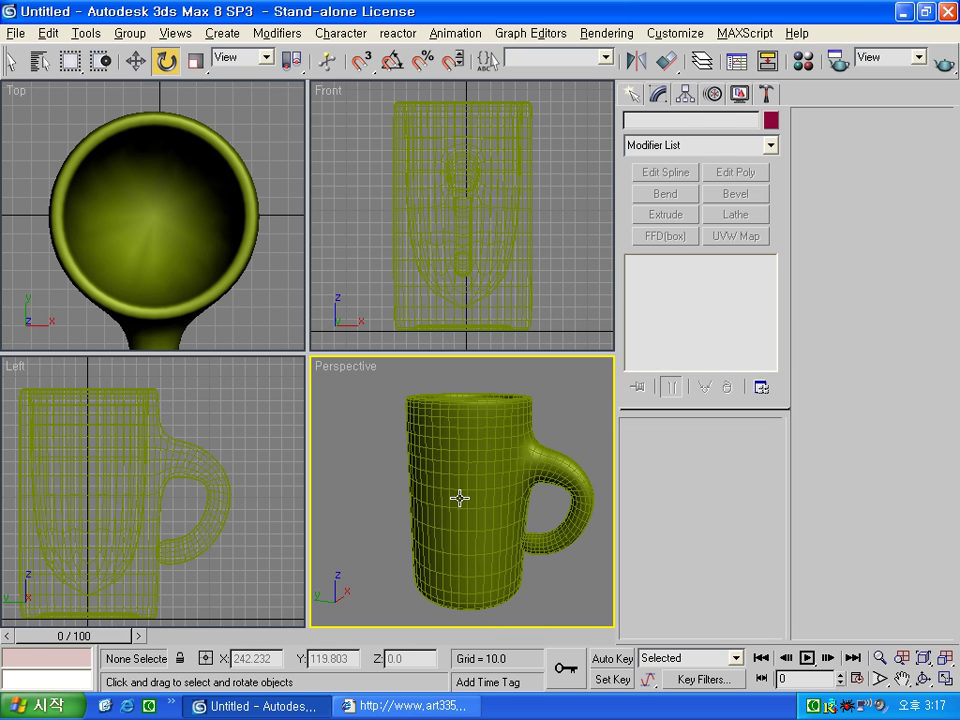
key("F4")
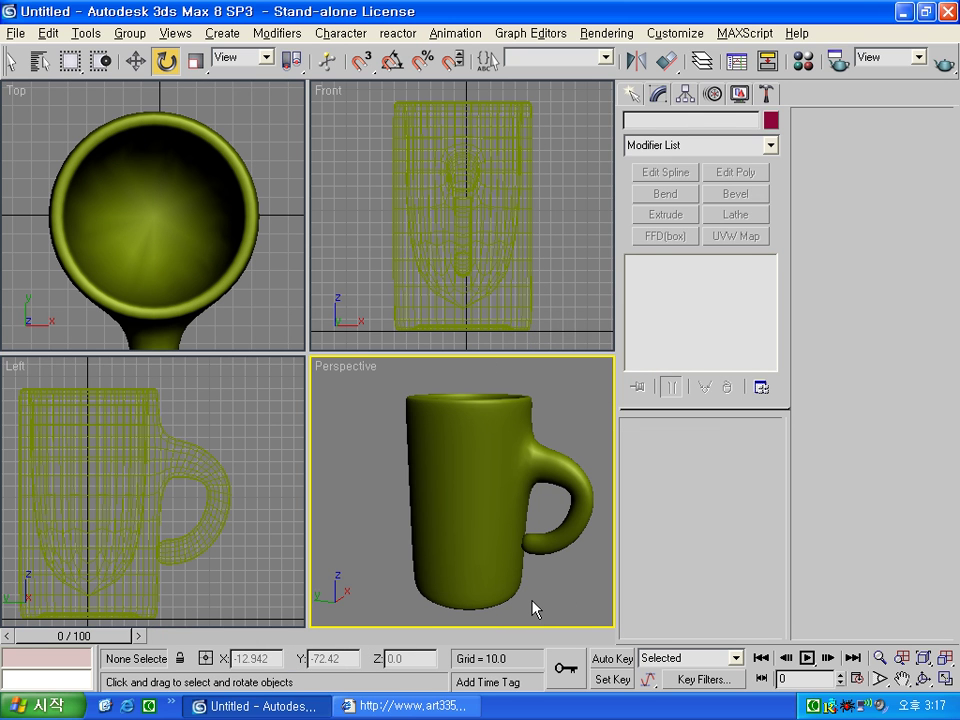